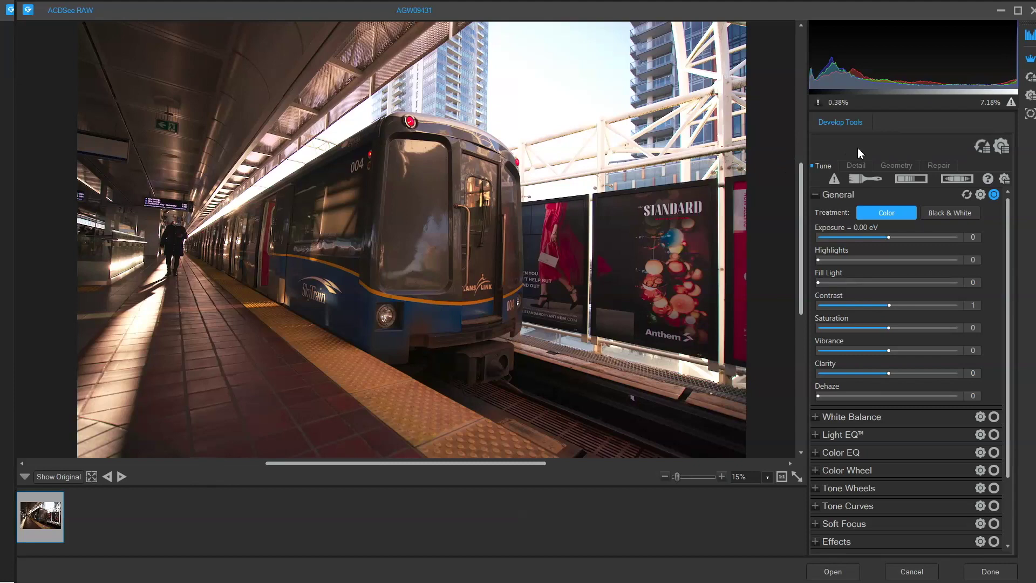
- Check clipping, set Highlights to 147 and Fill Light to 73, then open the photo
{"action": "left_click", "coordinate": [835, 180]}
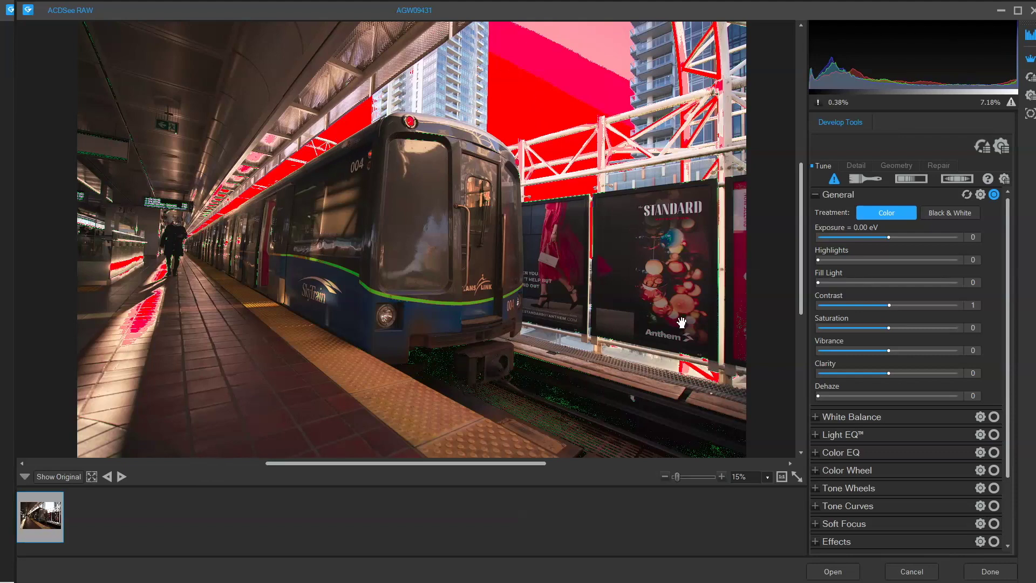
{"action": "left_click", "coordinate": [834, 180]}
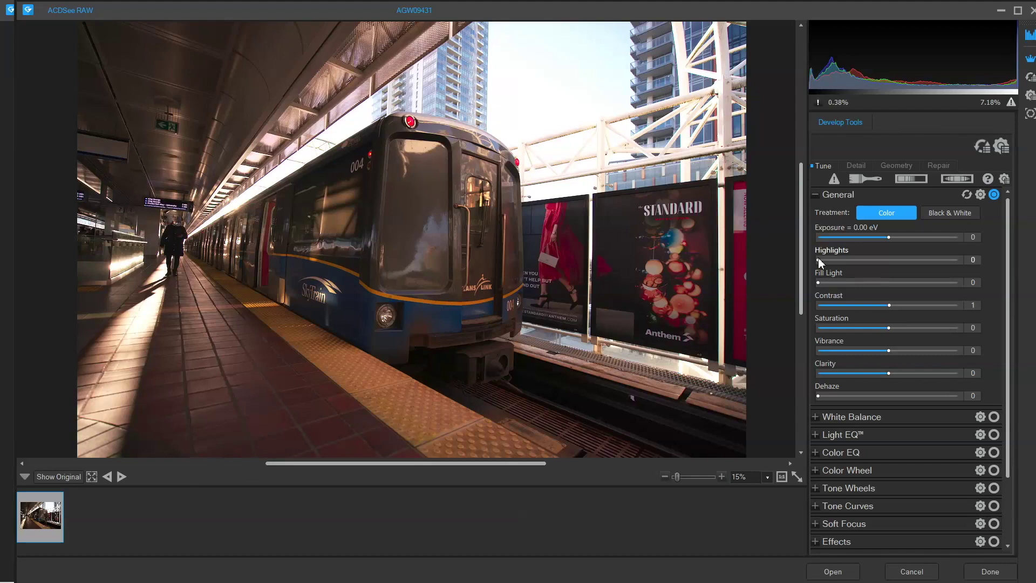
{"action": "left_click_drag", "start_coordinate": [819, 259], "coordinate": [894, 259]}
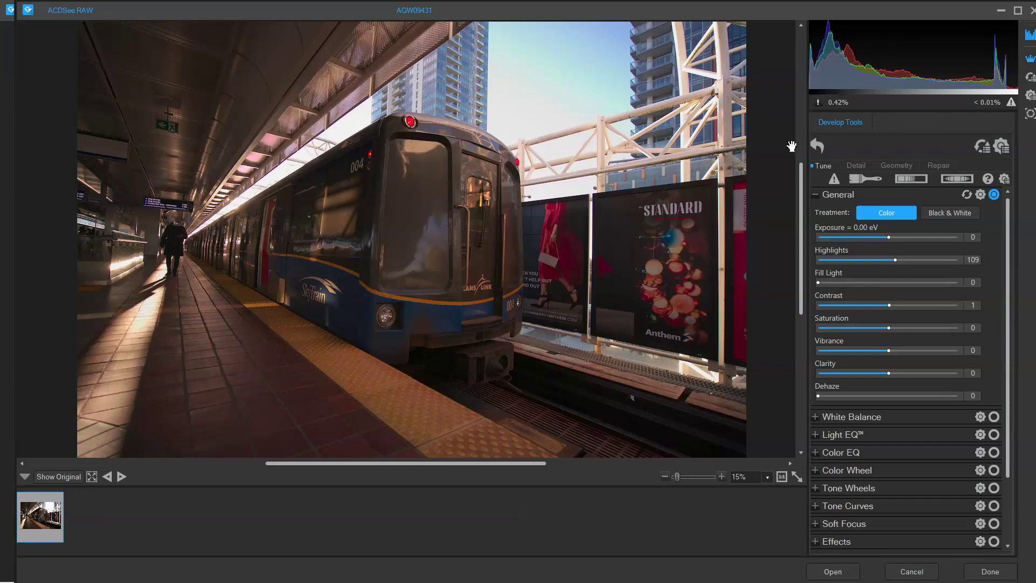
{"action": "left_click_drag", "start_coordinate": [818, 283], "coordinate": [925, 276]}
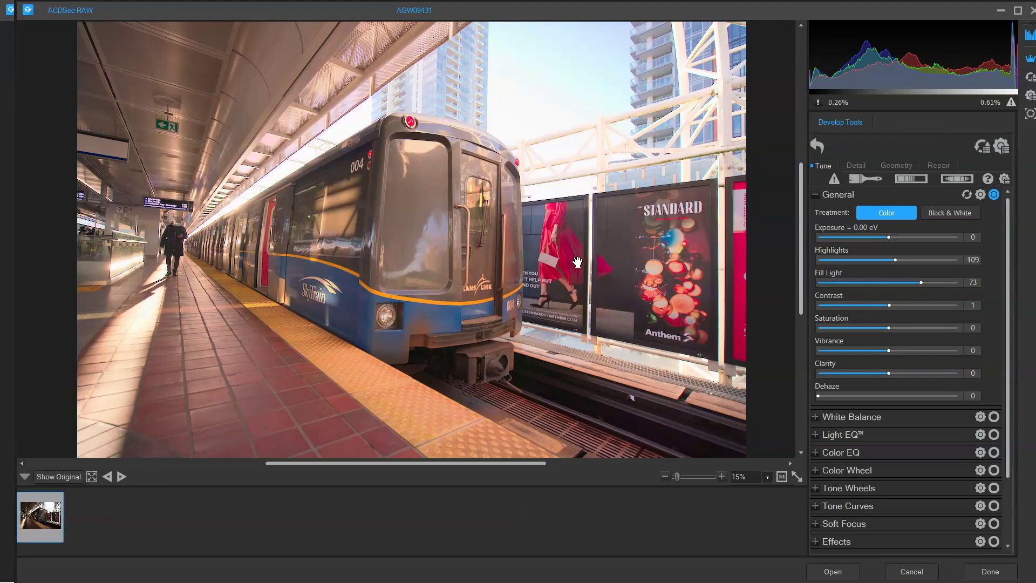
{"action": "left_click_drag", "start_coordinate": [894, 262], "coordinate": [922, 261]}
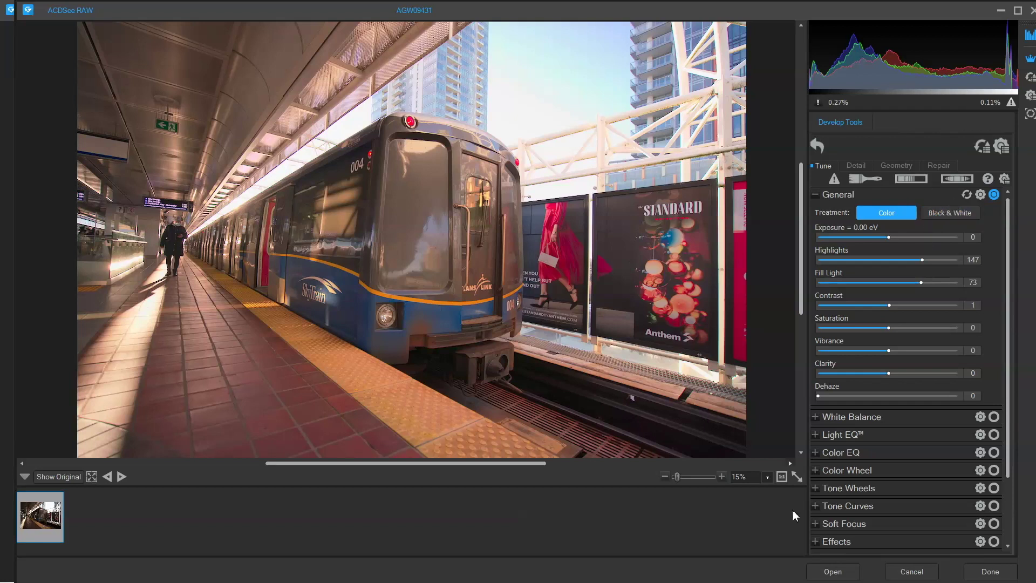
{"action": "left_click", "coordinate": [833, 573]}
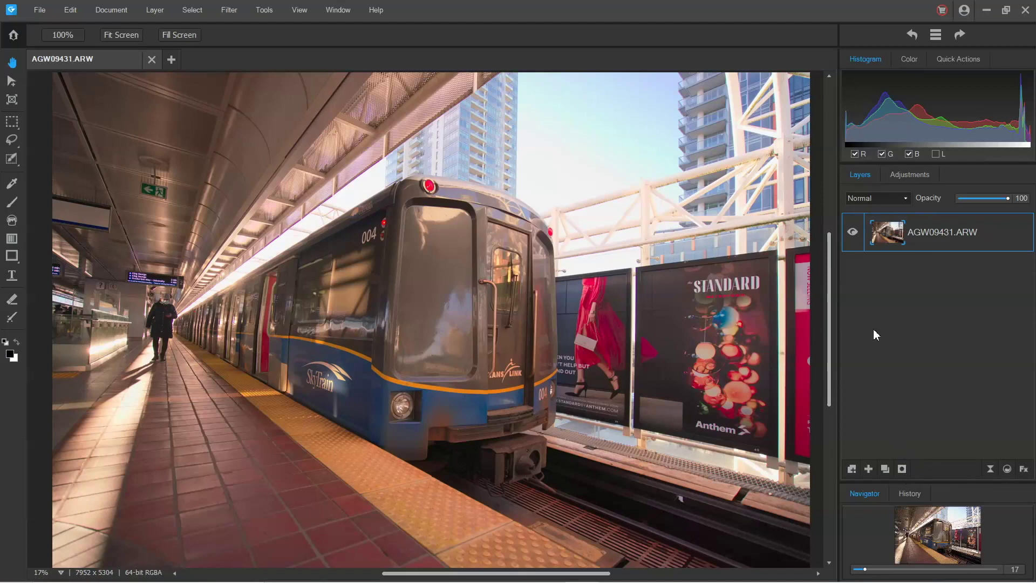
- Show the adjustments catalogue (Exposure, Curves, Levels, Color LUTs) for the opened train photo
{"action": "left_click", "coordinate": [900, 179]}
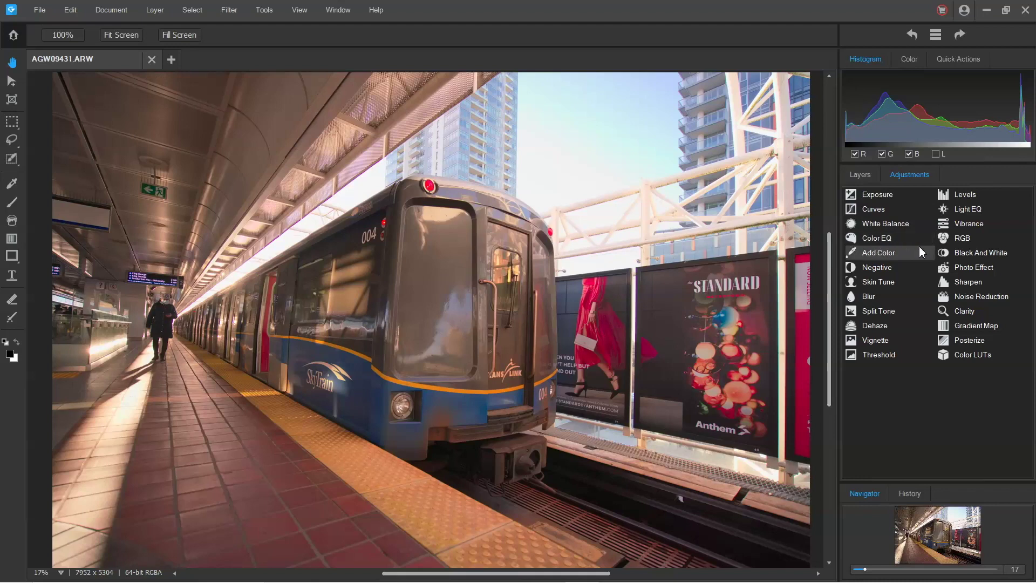
- Add a Black and White layer with Red 44, Green 59, Blue 1, and compare it on/off
{"action": "left_click", "coordinate": [965, 251]}
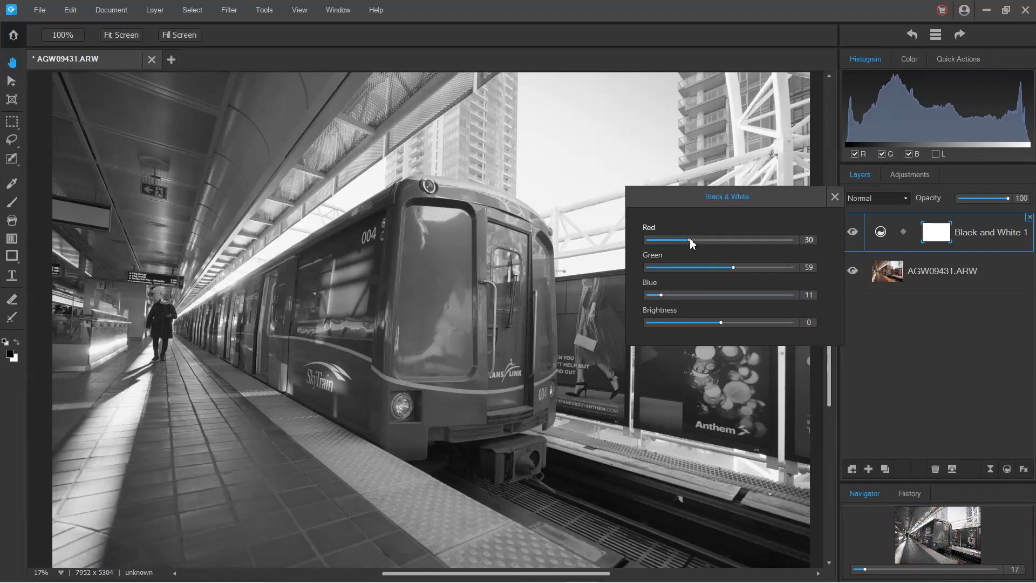
{"action": "left_click_drag", "start_coordinate": [690, 238], "coordinate": [711, 240]}
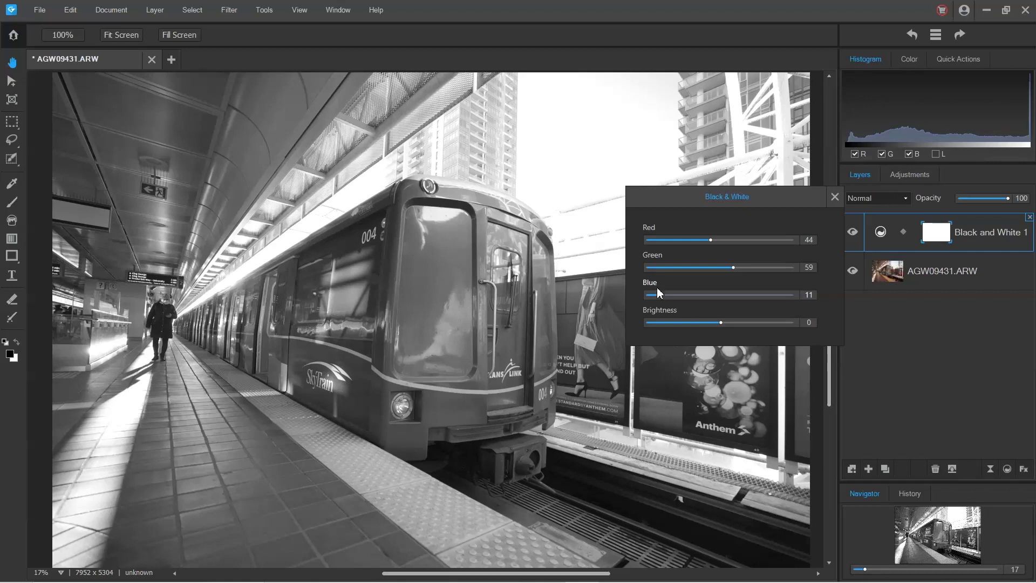
{"action": "left_click_drag", "start_coordinate": [660, 295], "coordinate": [646, 295]}
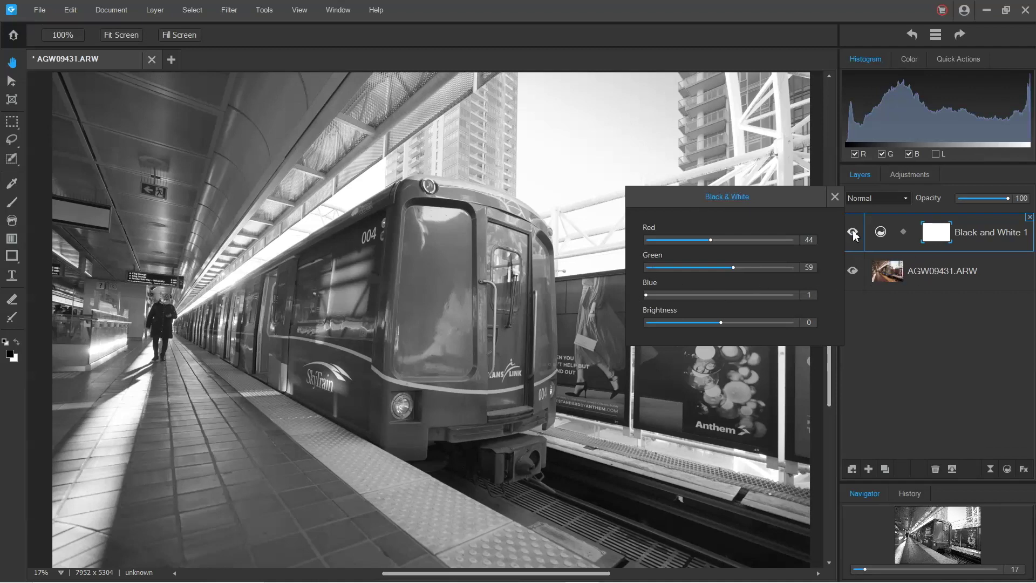
{"action": "left_click", "coordinate": [834, 200]}
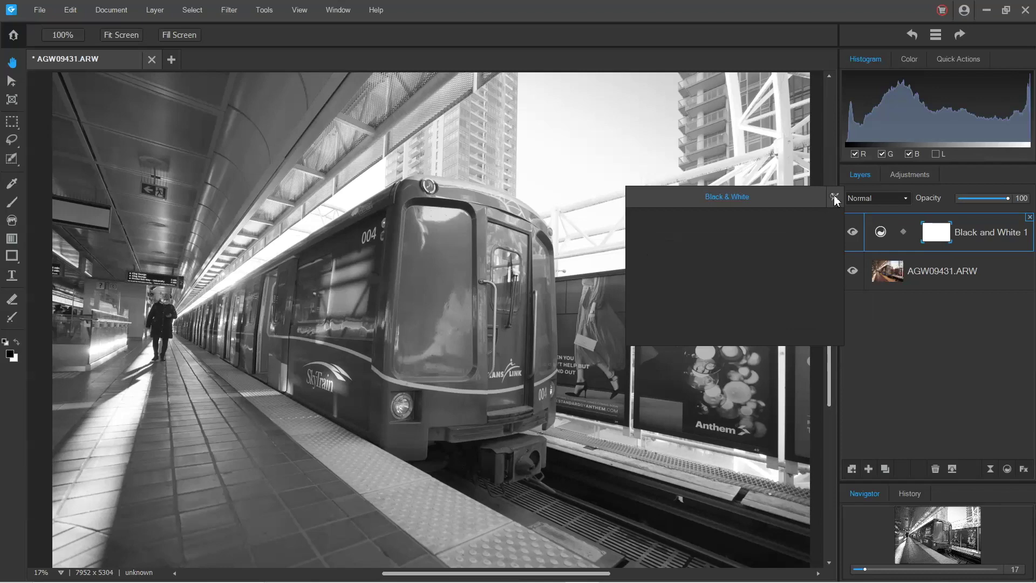
{"action": "left_click", "coordinate": [852, 231]}
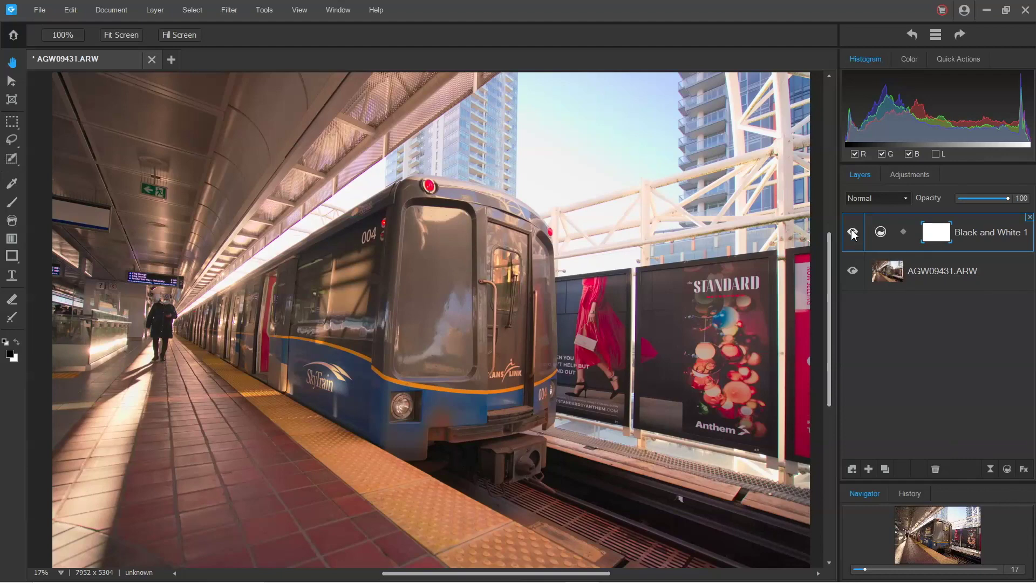
{"action": "left_click", "coordinate": [852, 232]}
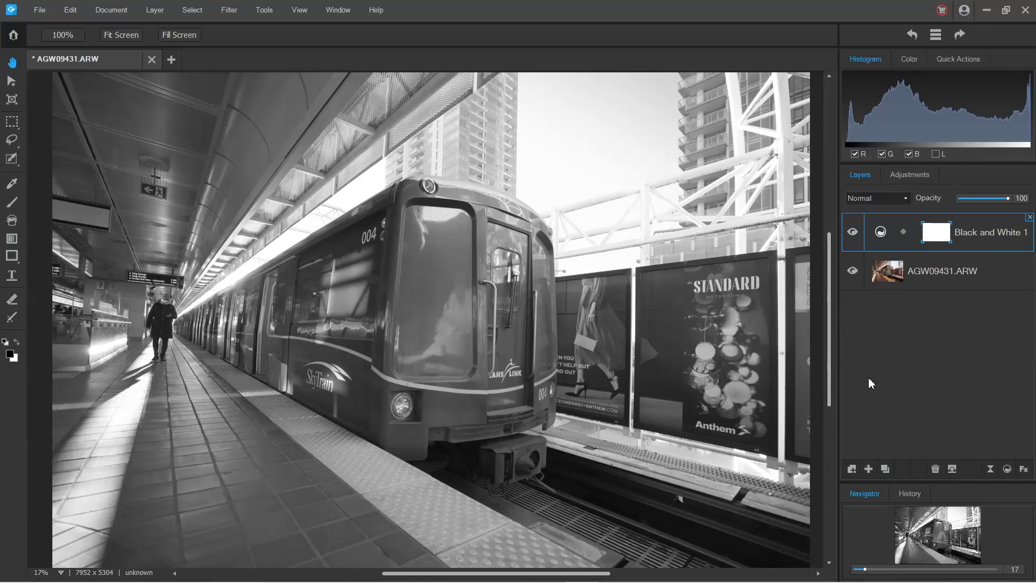
- Add a Curves layer and raise a point sampled from the train to brighten midtones
{"action": "left_click", "coordinate": [902, 175]}
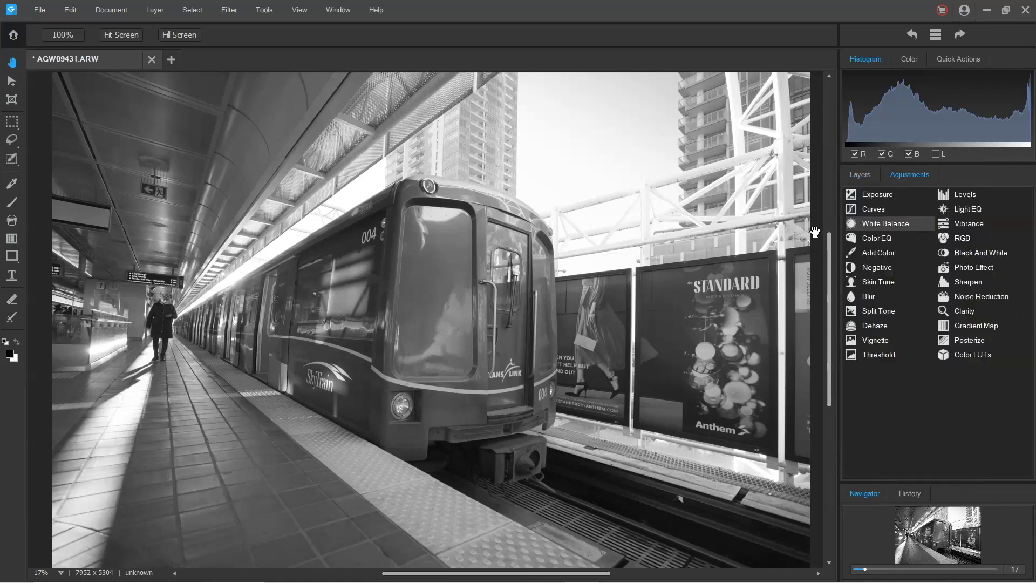
{"action": "left_click", "coordinate": [875, 209]}
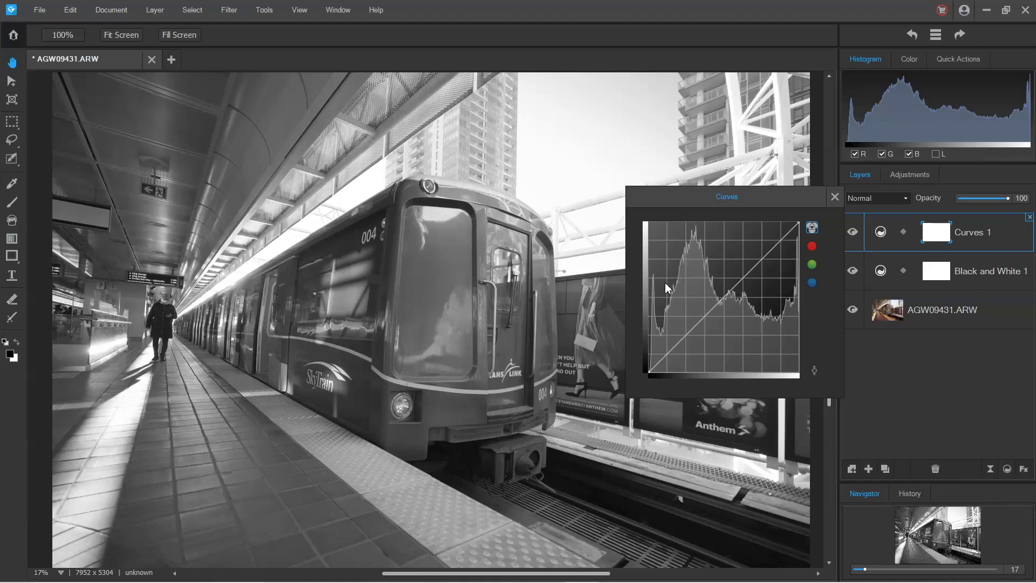
{"action": "left_click", "coordinate": [814, 371]}
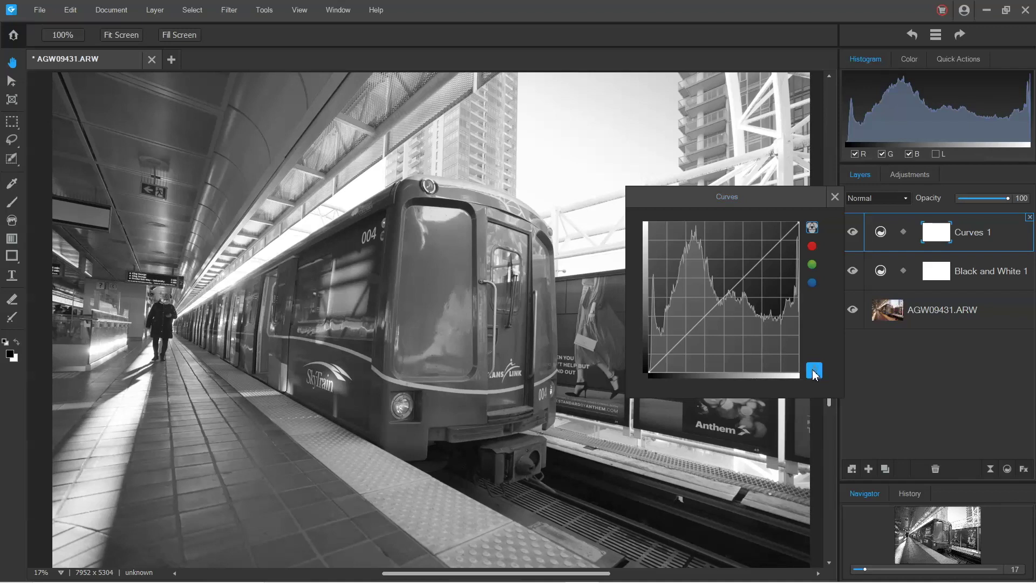
{"action": "left_click", "coordinate": [463, 327]}
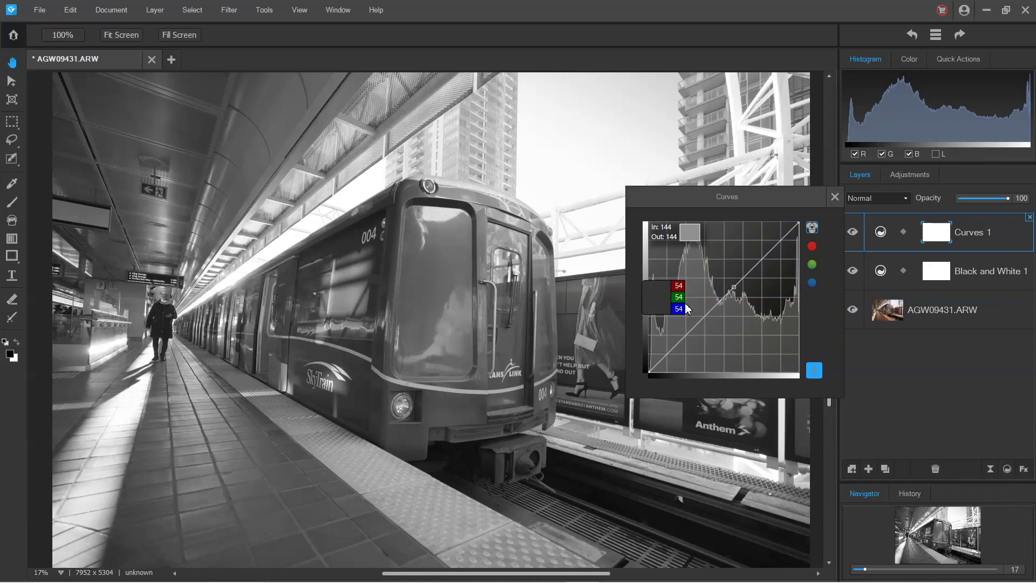
{"action": "left_click_drag", "start_coordinate": [731, 291], "coordinate": [724, 264]}
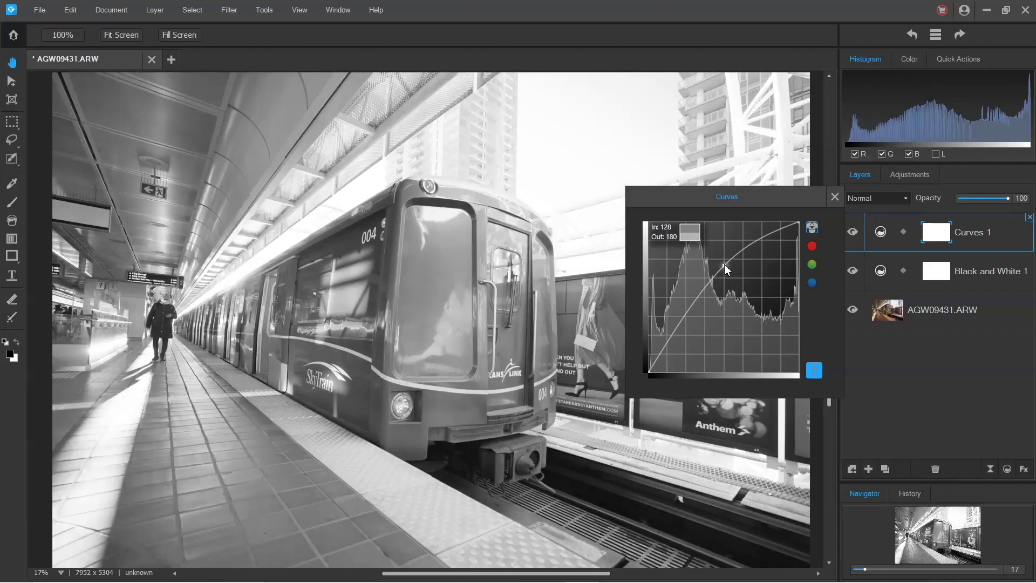
{"action": "left_click_drag", "start_coordinate": [725, 264], "coordinate": [726, 267]}
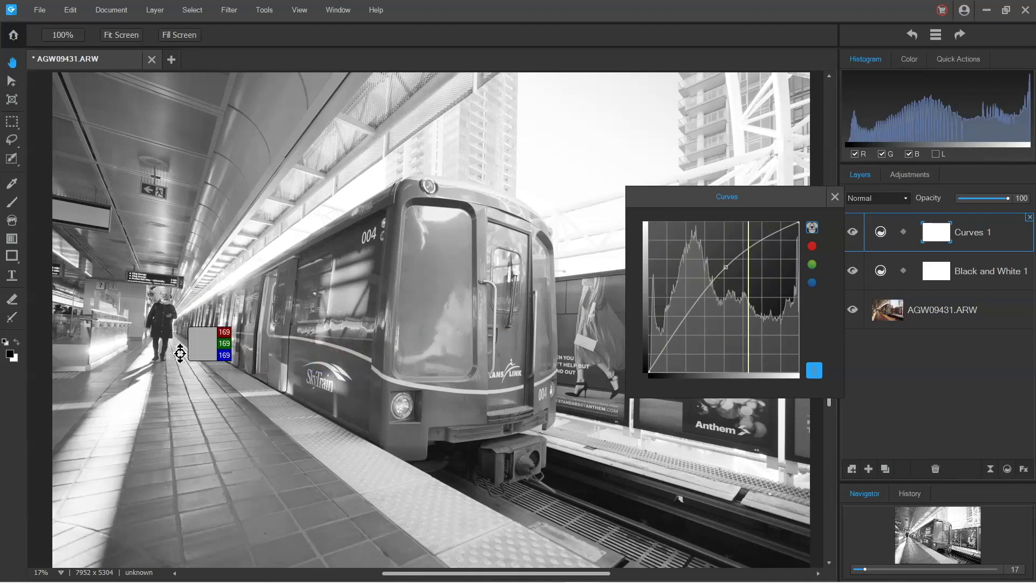
- Add a shadow point near the walking person, lower it, and hide Curves 1 to compare
{"action": "left_click", "coordinate": [177, 321]}
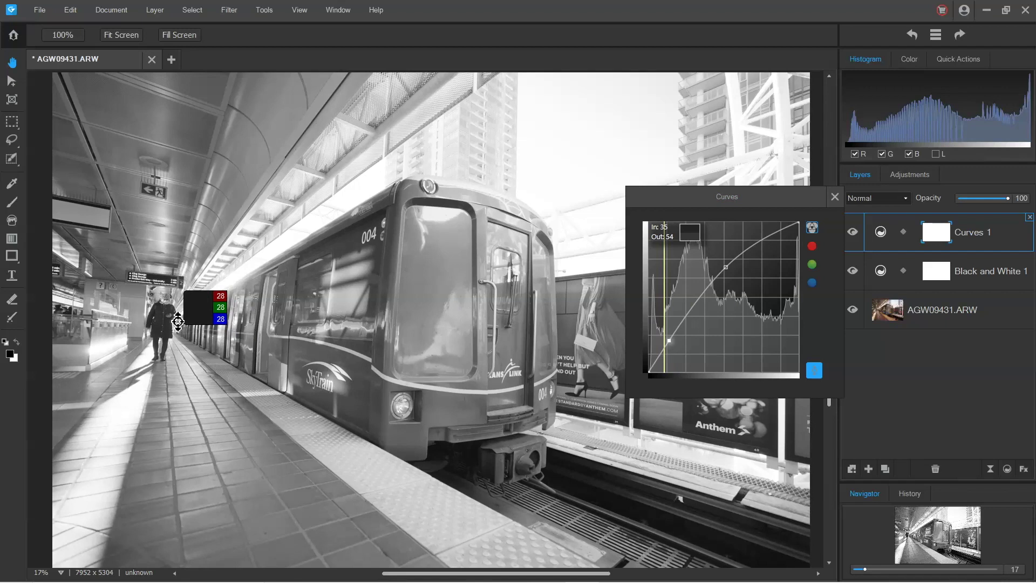
{"action": "left_click", "coordinate": [669, 340]}
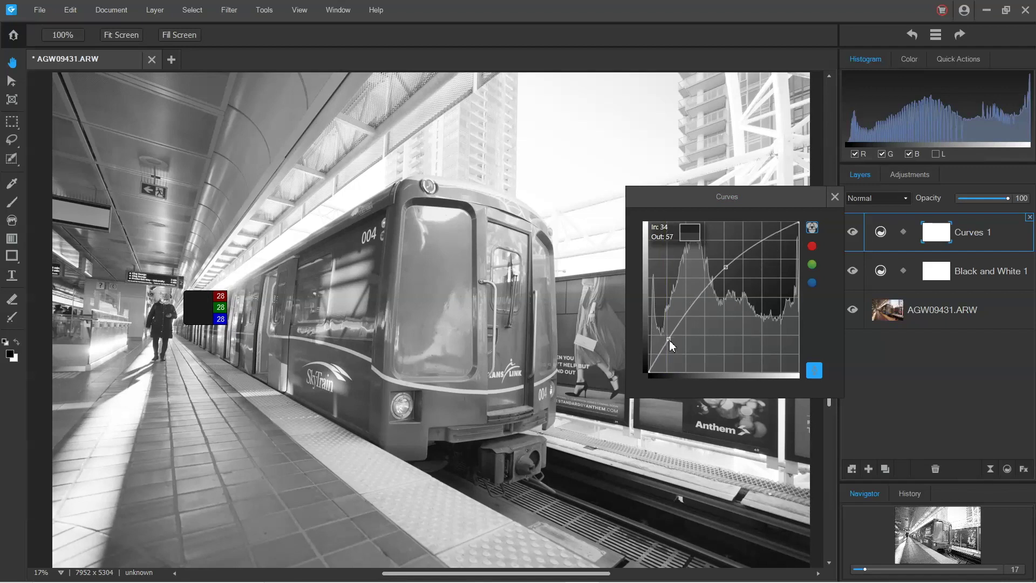
{"action": "left_click_drag", "start_coordinate": [669, 340], "coordinate": [675, 347]}
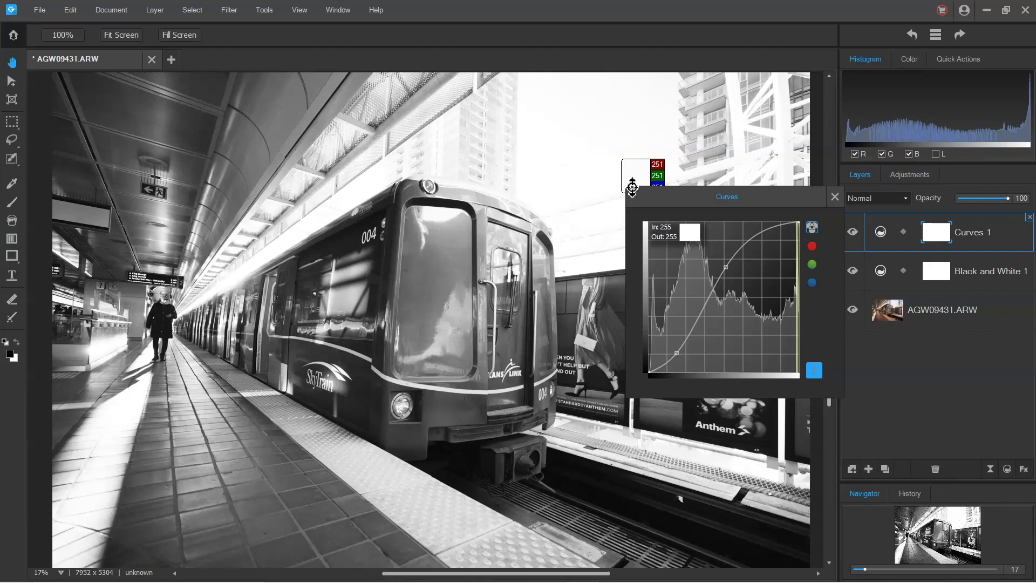
{"action": "left_click", "coordinate": [852, 231]}
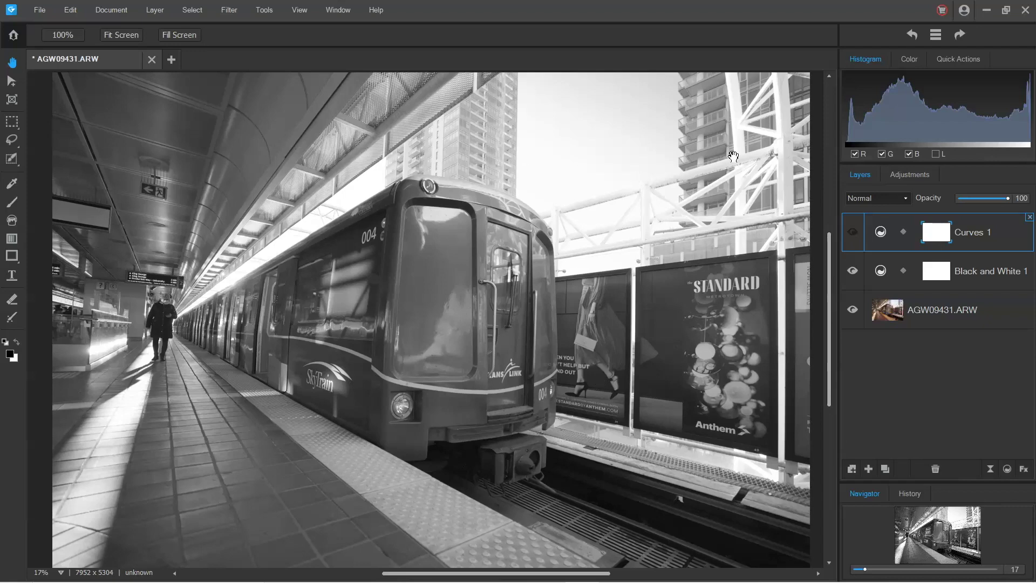
- Show the Curves 1 layer again and pick the Brush tool at size 570
{"action": "left_click", "coordinate": [853, 233]}
{"action": "left_click", "coordinate": [852, 231]}
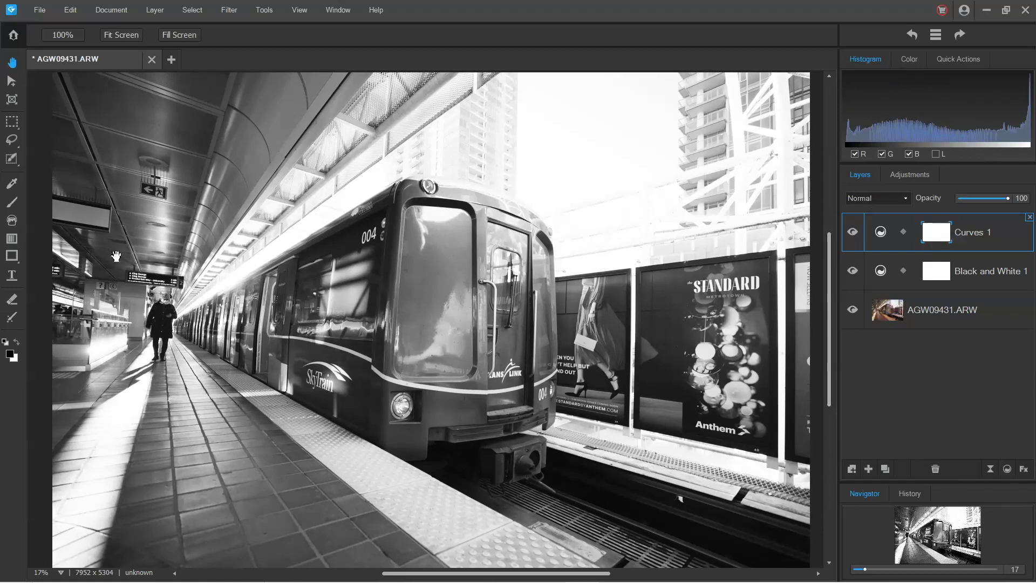
{"action": "left_click", "coordinate": [11, 203]}
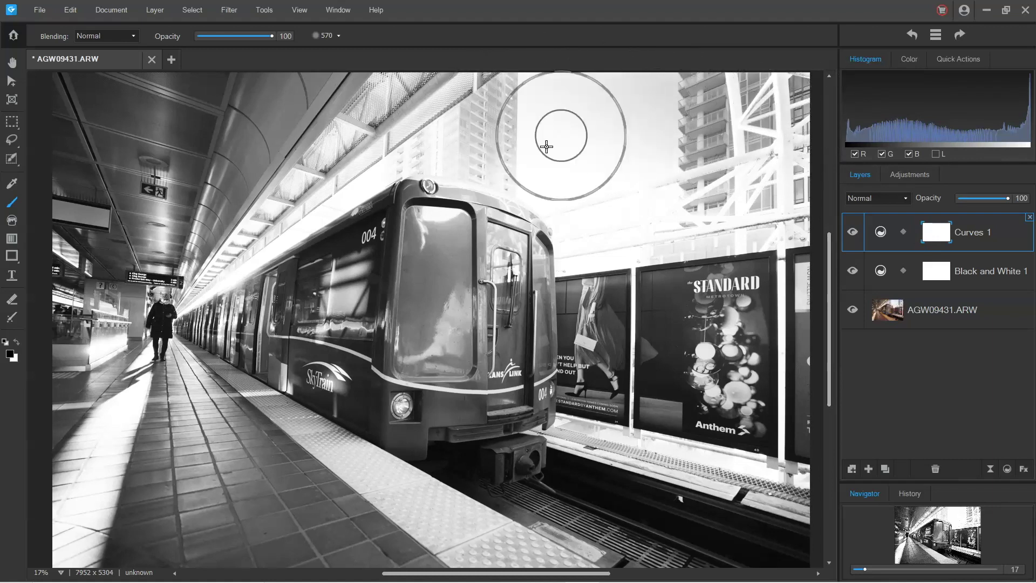
- Paint black on the Curves 1 mask across the sky and the building
{"action": "mouse_move", "coordinate": [482, 154]}
{"action": "left_mouse_down"}
{"action": "mouse_move", "coordinate": [534, 166]}
{"action": "mouse_move", "coordinate": [424, 165]}
{"action": "mouse_move", "coordinate": [532, 134]}
{"action": "mouse_move", "coordinate": [570, 160]}
{"action": "mouse_move", "coordinate": [751, 141]}
{"action": "mouse_move", "coordinate": [732, 165]}
{"action": "mouse_move", "coordinate": [624, 205]}
{"action": "mouse_move", "coordinate": [593, 207]}
{"action": "mouse_move", "coordinate": [551, 188]}
{"action": "left_mouse_up"}
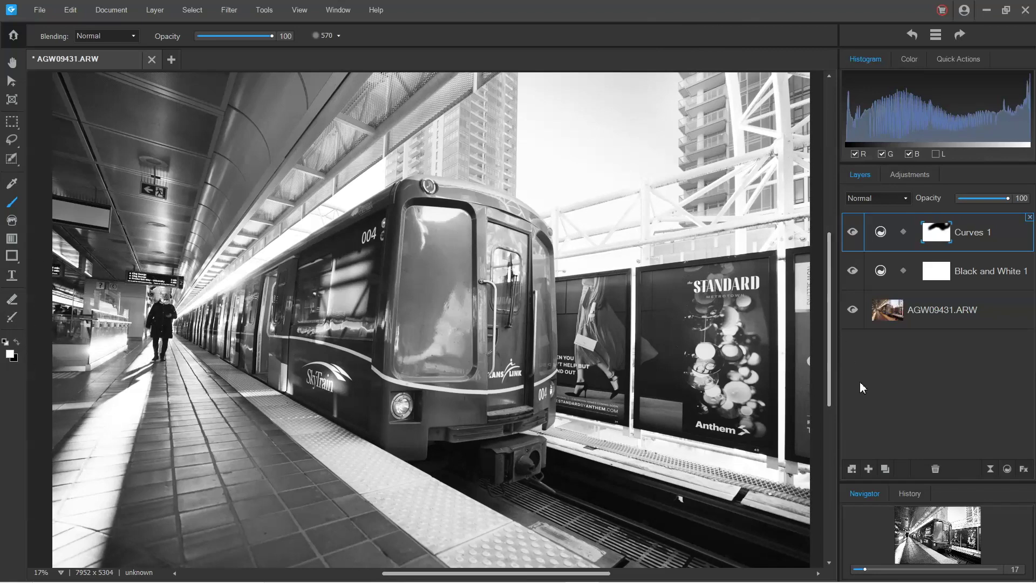
- Add a Curves 2 layer with points sampled from the building, pulled down into a steep darkening curve
{"action": "left_click", "coordinate": [911, 176]}
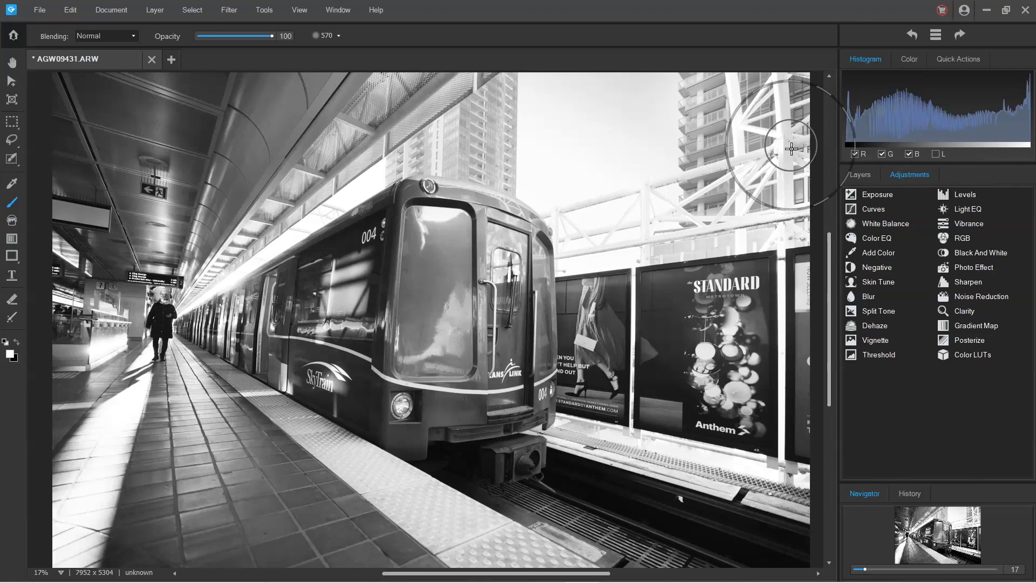
{"action": "left_click", "coordinate": [875, 208]}
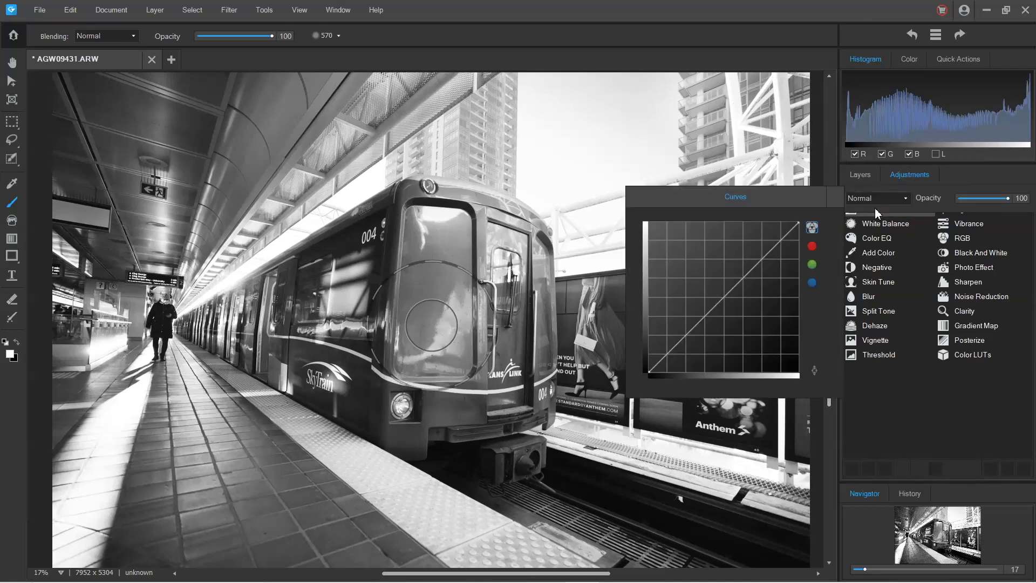
{"action": "left_click", "coordinate": [814, 371]}
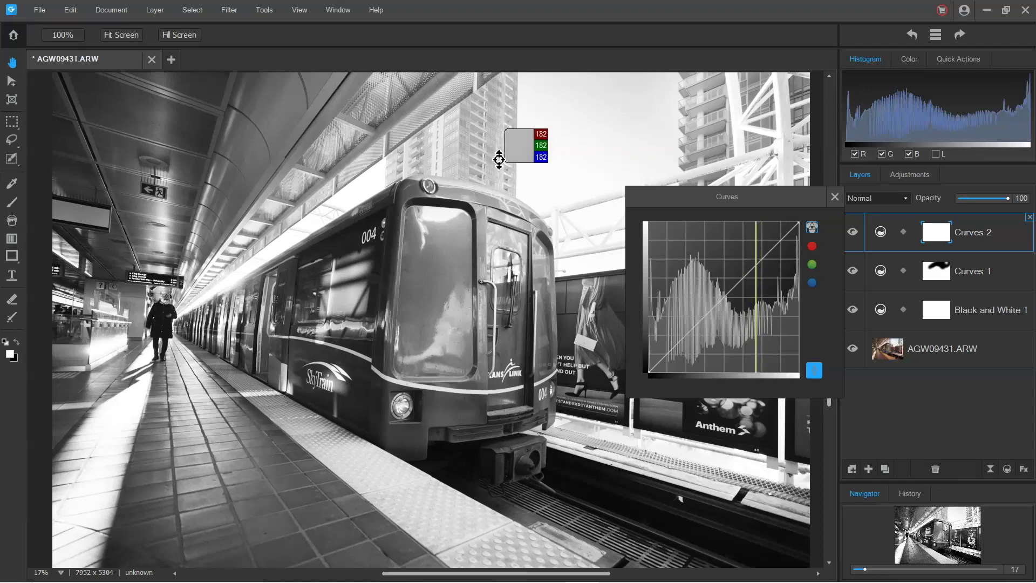
{"action": "left_click", "coordinate": [500, 161]}
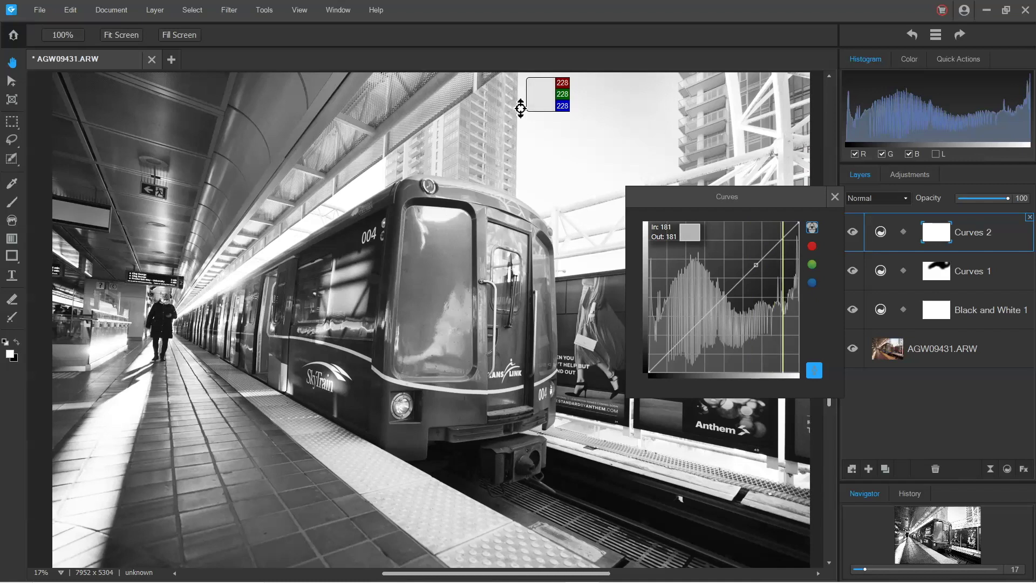
{"action": "left_click_drag", "start_coordinate": [520, 106], "coordinate": [545, 162]}
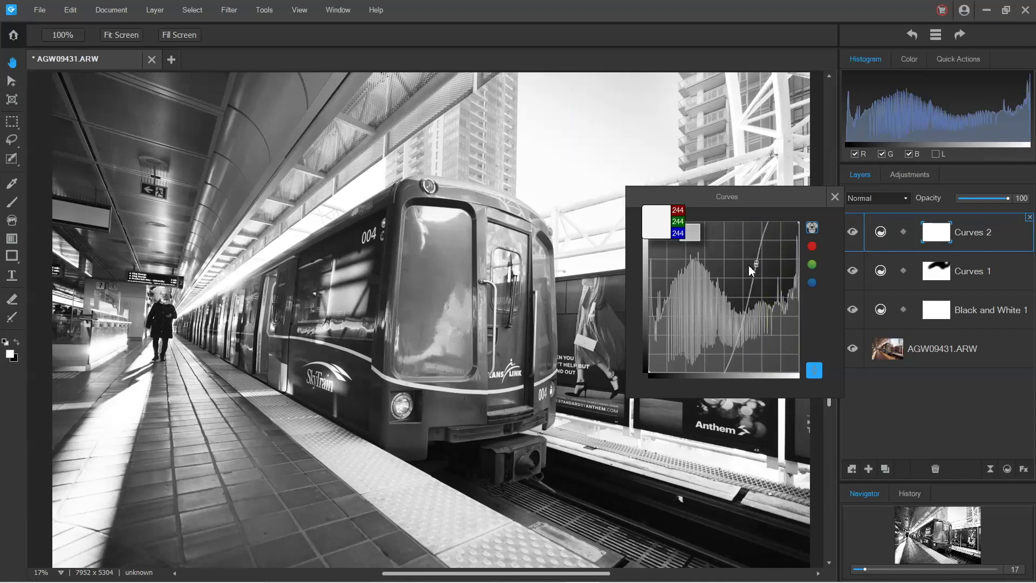
{"action": "mouse_move", "coordinate": [751, 270]}
{"action": "left_mouse_down"}
{"action": "mouse_move", "coordinate": [770, 238]}
{"action": "mouse_move", "coordinate": [785, 237]}
{"action": "mouse_move", "coordinate": [755, 267]}
{"action": "mouse_move", "coordinate": [762, 277]}
{"action": "left_mouse_up"}
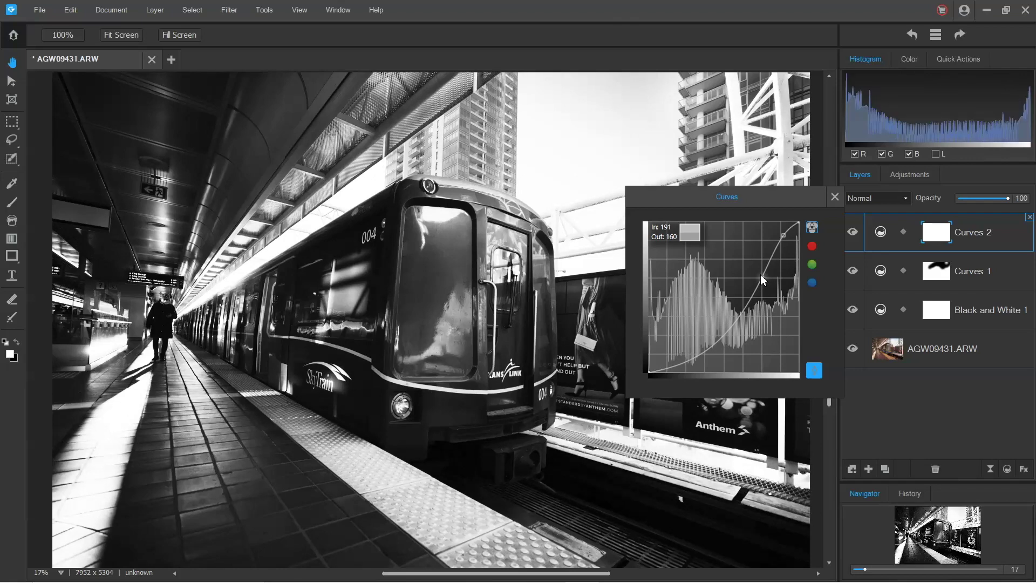
{"action": "left_click_drag", "start_coordinate": [762, 275], "coordinate": [764, 277]}
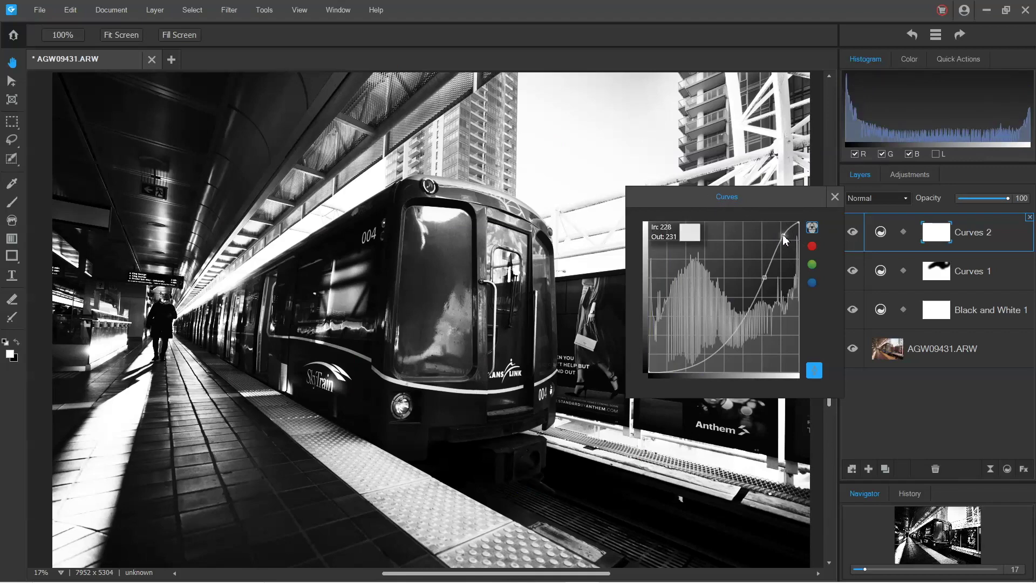
{"action": "left_click_drag", "start_coordinate": [783, 235], "coordinate": [786, 238]}
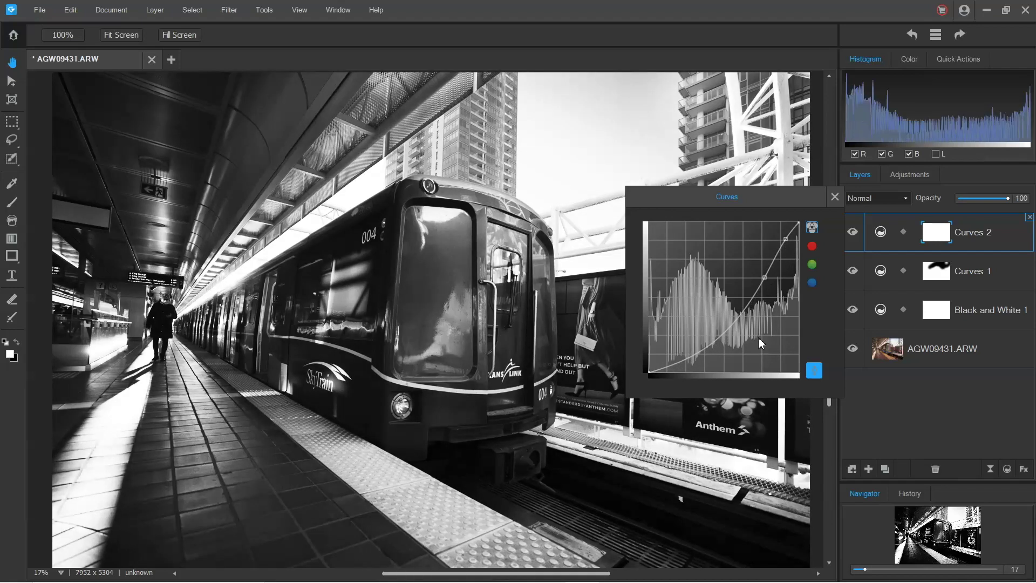
{"action": "left_click_drag", "start_coordinate": [764, 277], "coordinate": [766, 278]}
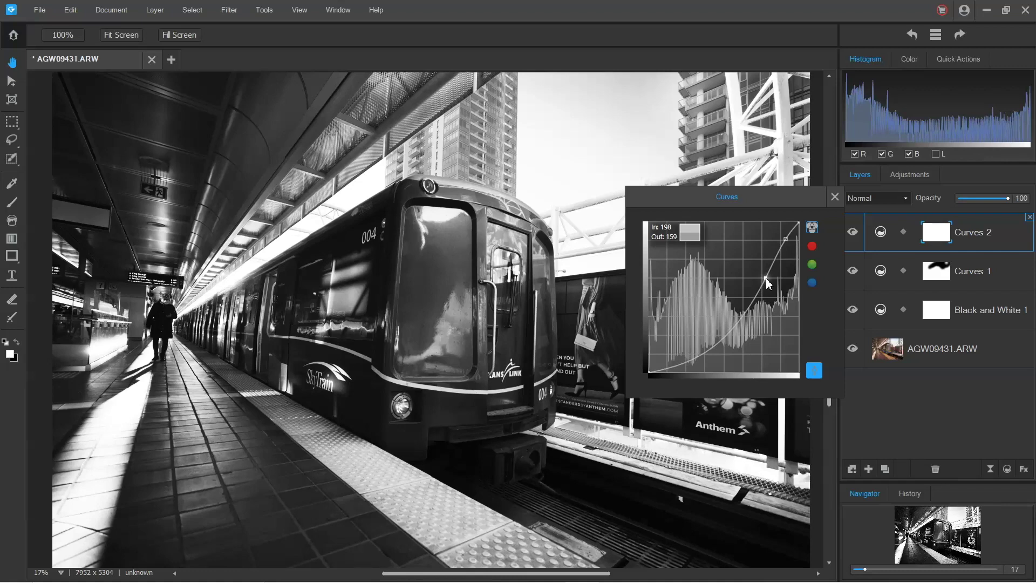
- Invert the Curves 2 mask from its right-click menu to hide the darkening
{"action": "left_click", "coordinate": [937, 237]}
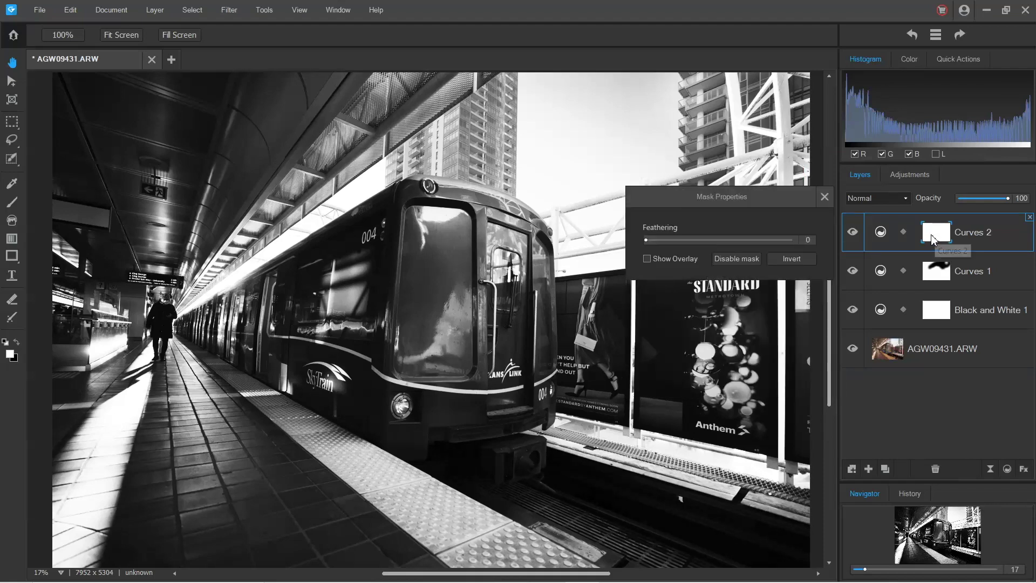
{"action": "left_click", "coordinate": [911, 247]}
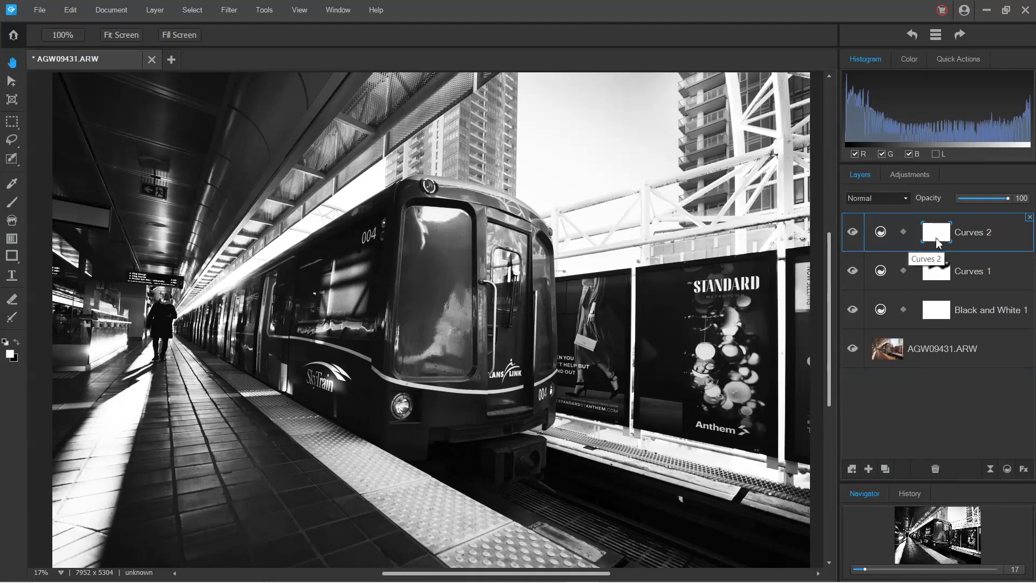
{"action": "right_click", "coordinate": [936, 238]}
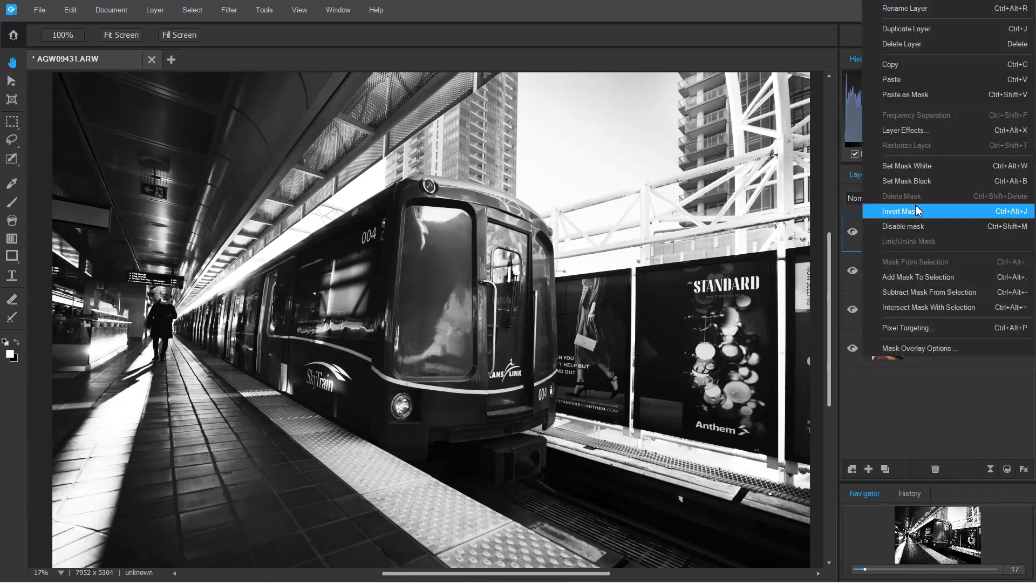
{"action": "left_click", "coordinate": [915, 210]}
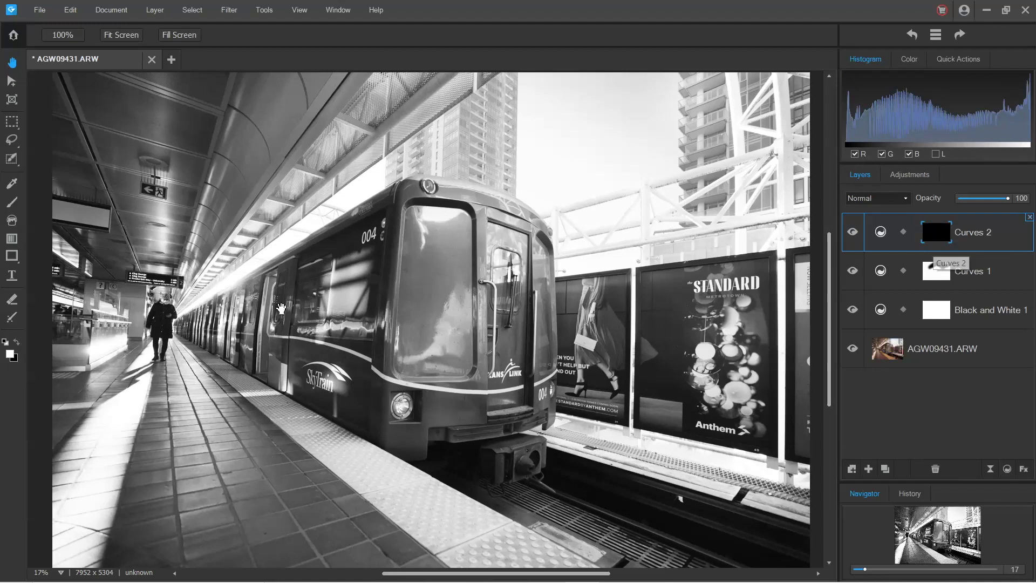
- Set up the brush with Opacity 47 and a soft, feathered edge
{"action": "left_click", "coordinate": [12, 202]}
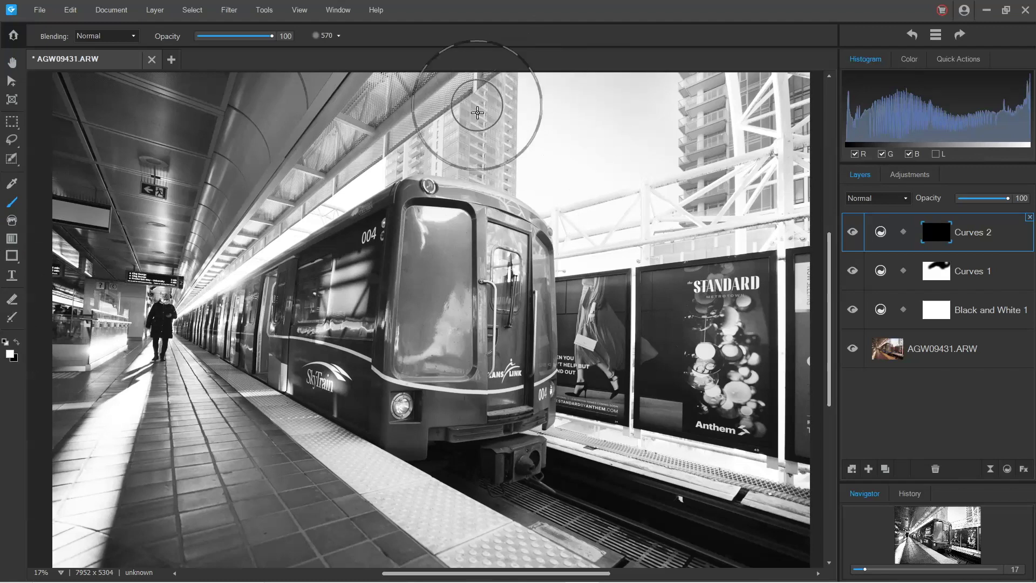
{"action": "left_click_drag", "start_coordinate": [273, 35], "coordinate": [233, 37]}
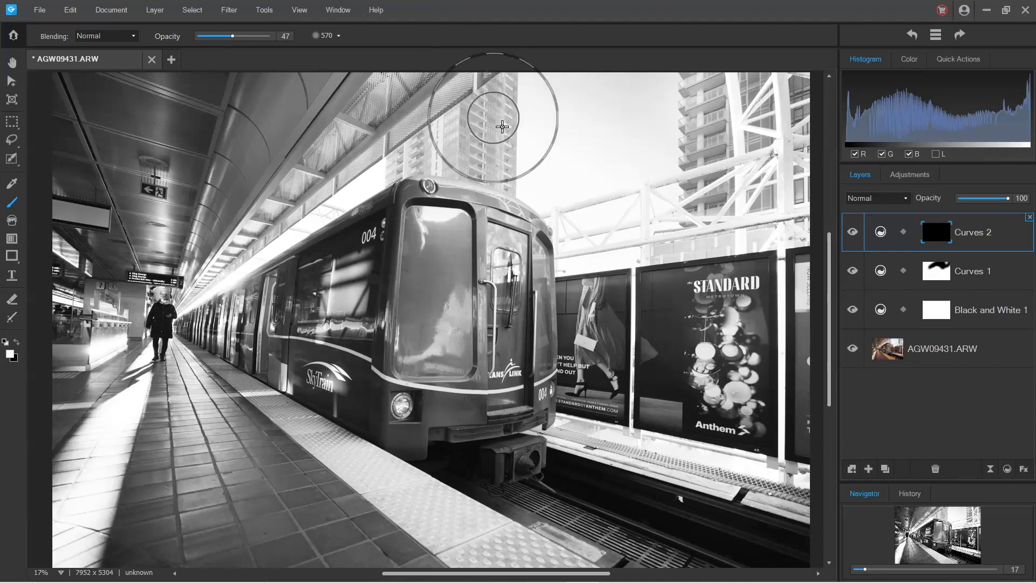
{"action": "left_click", "coordinate": [340, 35]}
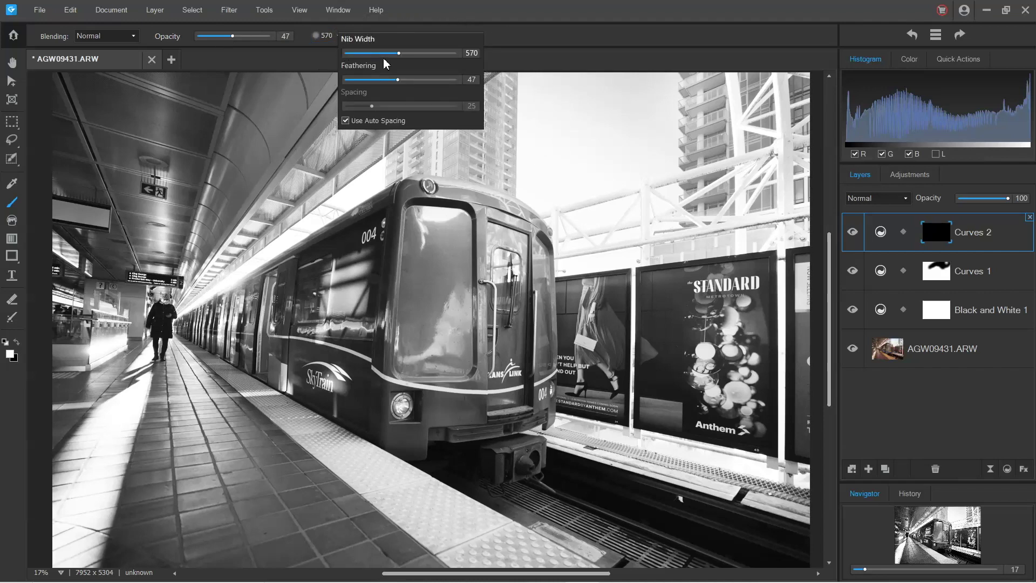
{"action": "mouse_move", "coordinate": [397, 80]}
{"action": "left_mouse_down"}
{"action": "mouse_move", "coordinate": [372, 80]}
{"action": "mouse_move", "coordinate": [386, 54]}
{"action": "left_mouse_up"}
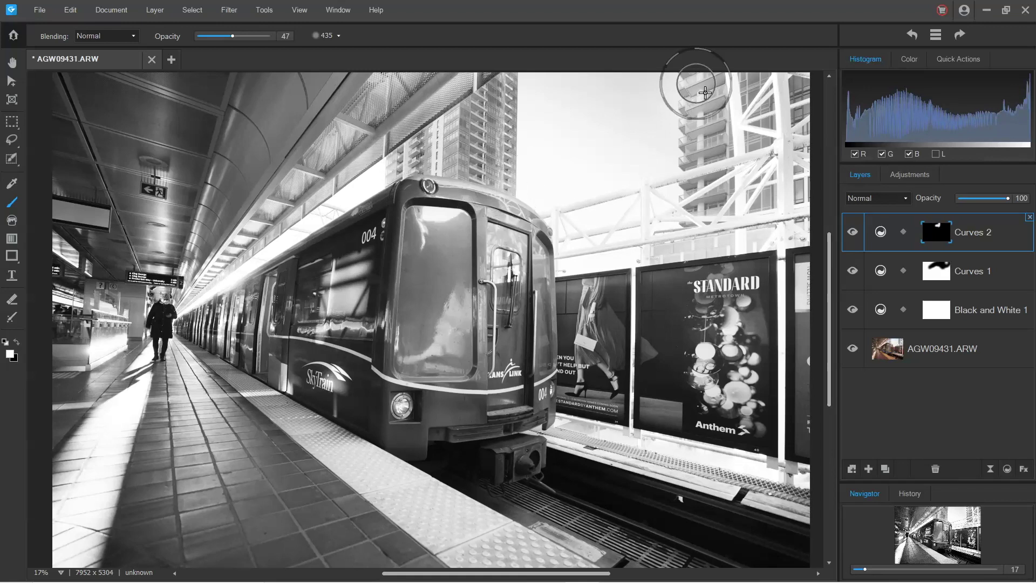
- Paint the Curves 2 darkening over the upper-right building, the glare above the train, and the white truss
{"action": "mouse_move", "coordinate": [694, 86]}
{"action": "left_mouse_down"}
{"action": "mouse_move", "coordinate": [694, 165]}
{"action": "mouse_move", "coordinate": [708, 208]}
{"action": "mouse_move", "coordinate": [752, 167]}
{"action": "left_mouse_up"}
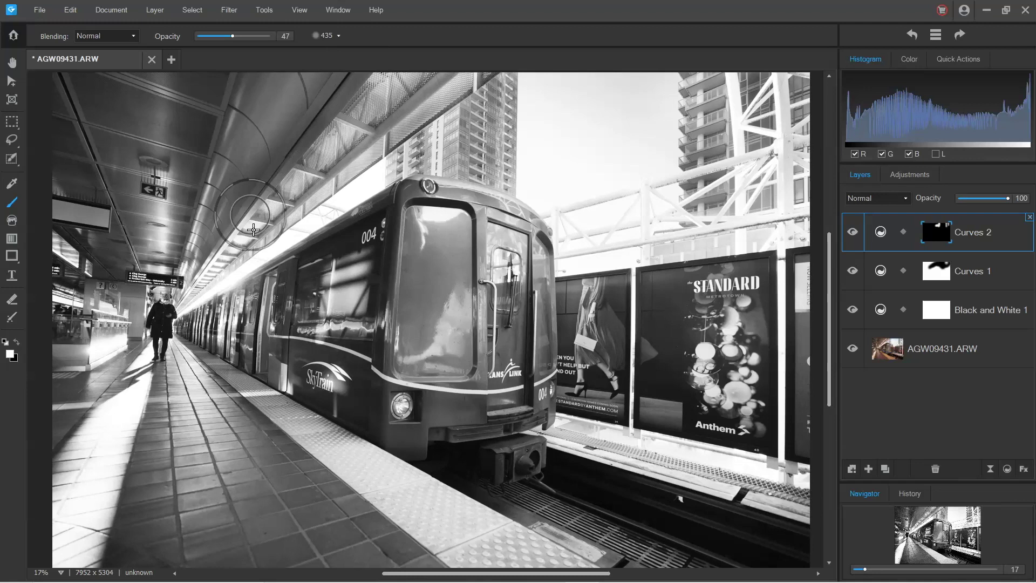
{"action": "mouse_move", "coordinate": [200, 309]}
{"action": "left_mouse_down"}
{"action": "mouse_move", "coordinate": [469, 80]}
{"action": "mouse_move", "coordinate": [479, 86]}
{"action": "left_mouse_up"}
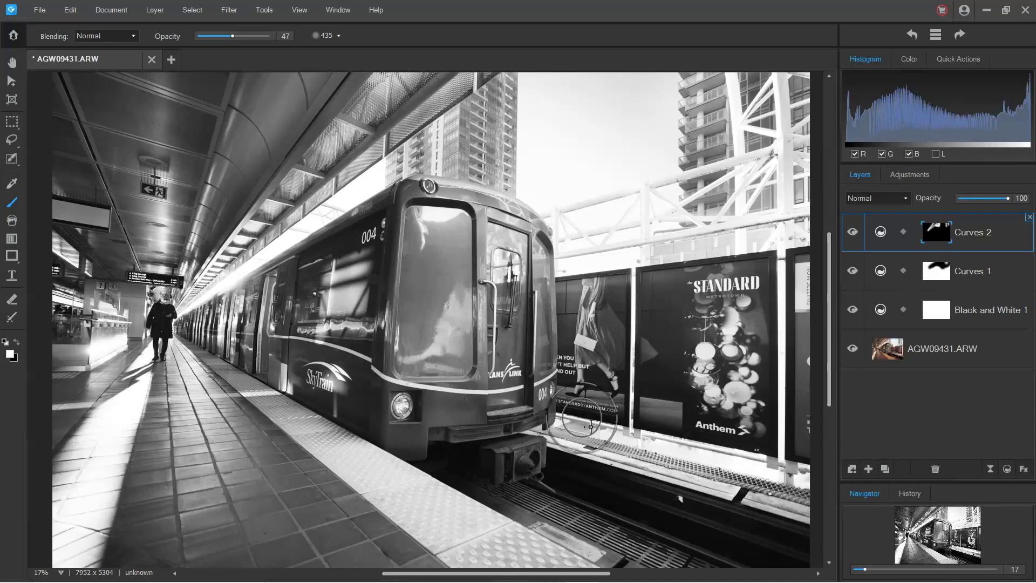
{"action": "left_click_drag", "start_coordinate": [567, 248], "coordinate": [803, 226]}
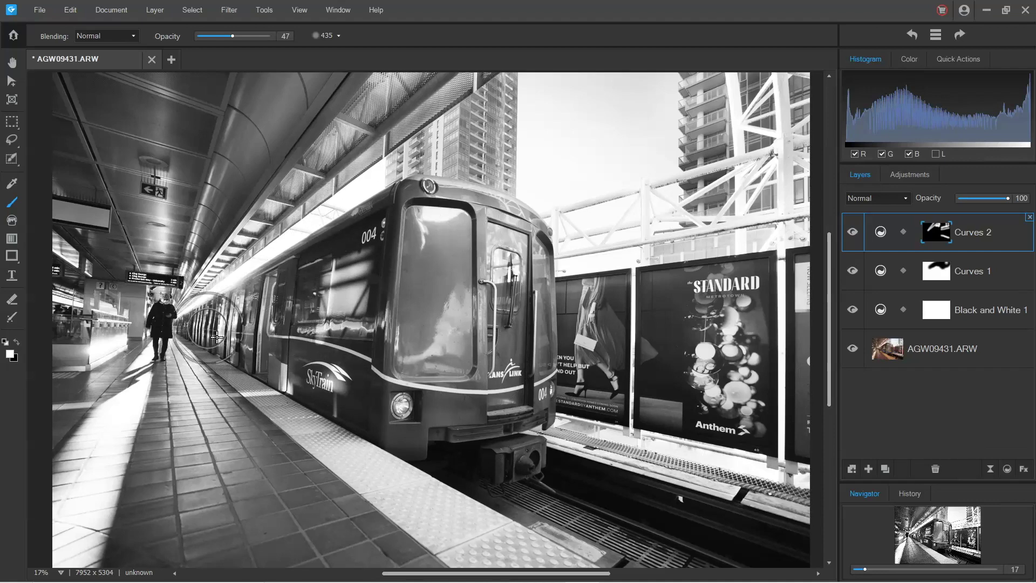
- On the AGW09431.ARW layer, zoom out and use Select Subject to select the train
{"action": "left_click", "coordinate": [937, 350]}
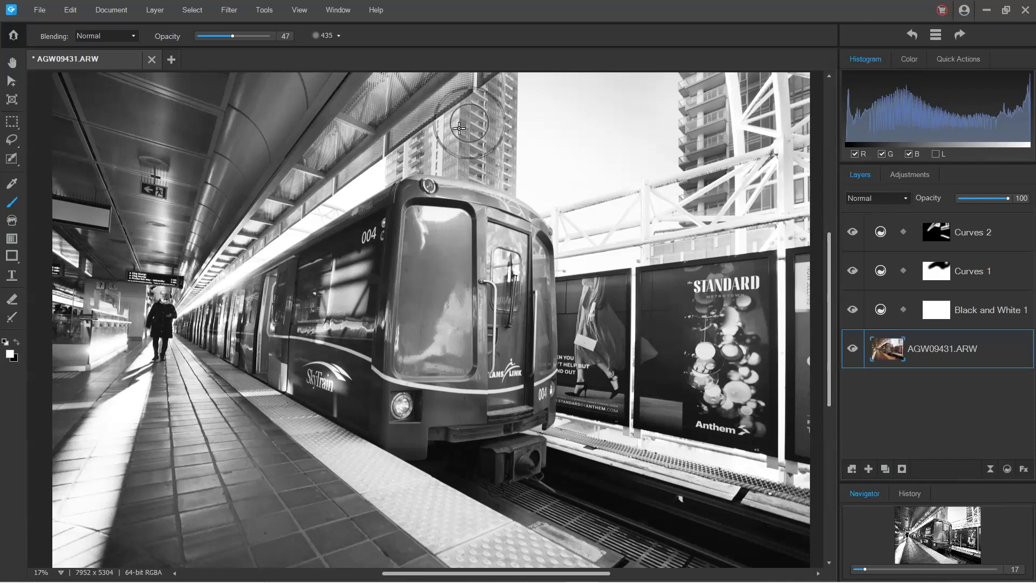
{"action": "key", "text": "ctrl+minus"}
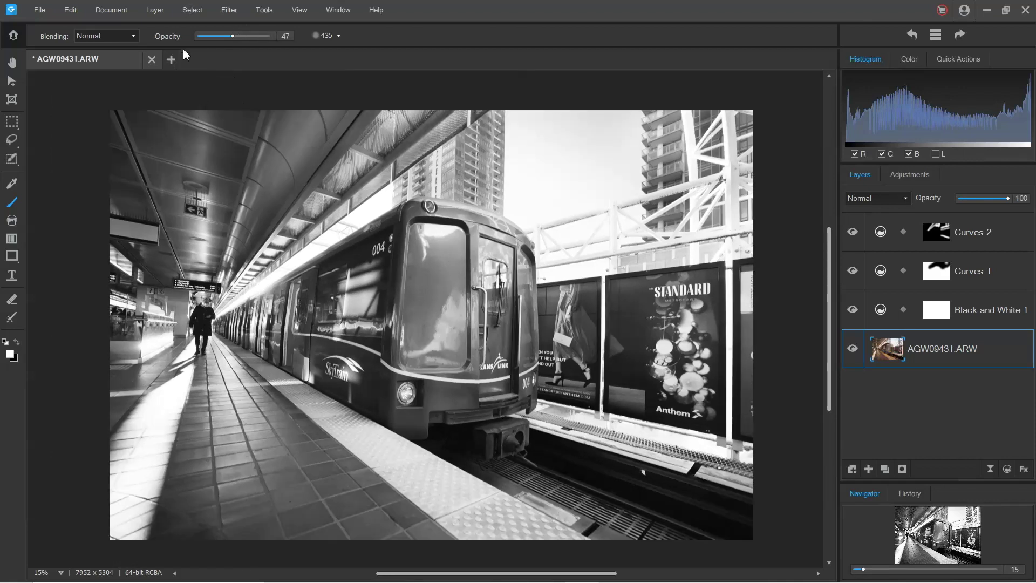
{"action": "left_click", "coordinate": [193, 10]}
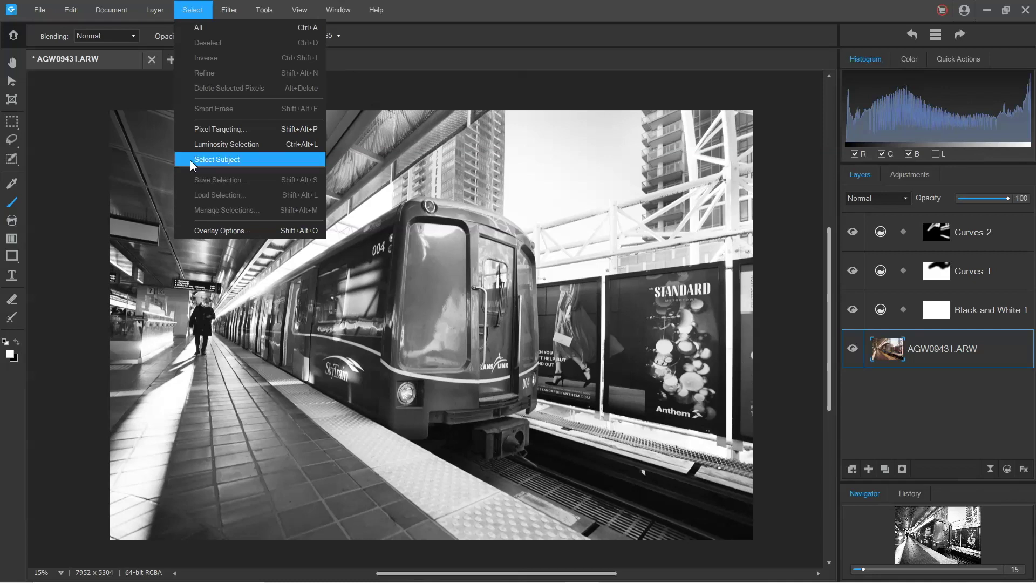
{"action": "left_click", "coordinate": [208, 164]}
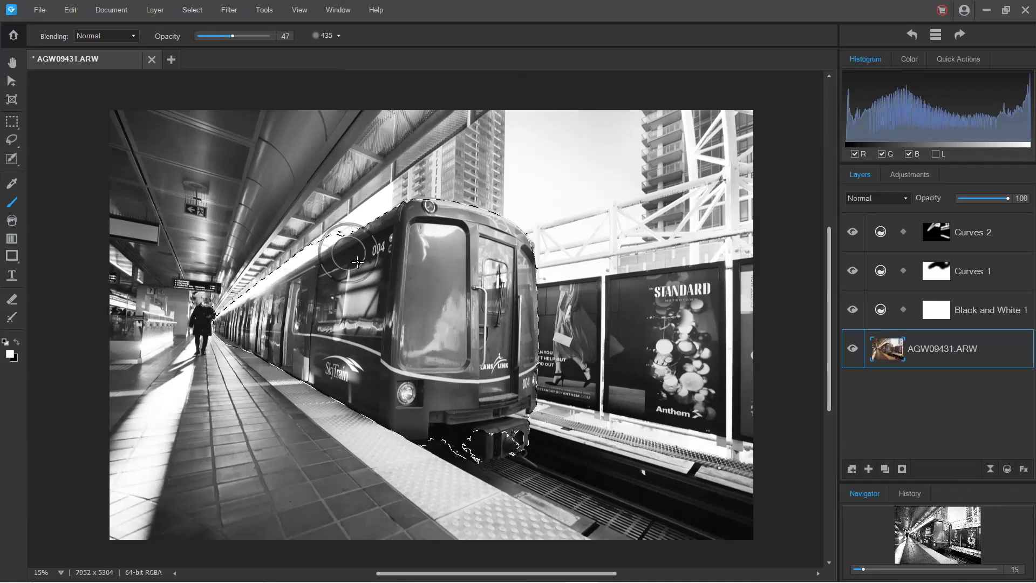
{"action": "left_click", "coordinate": [192, 12]}
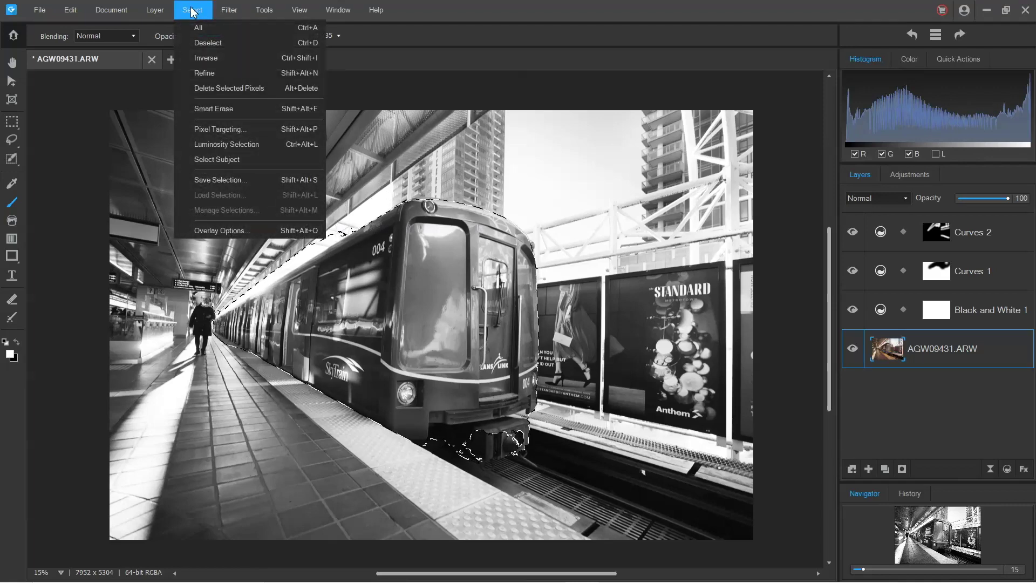
- Refine the train selection with Feathering 27 and Shift edge -45
{"action": "left_click", "coordinate": [200, 74]}
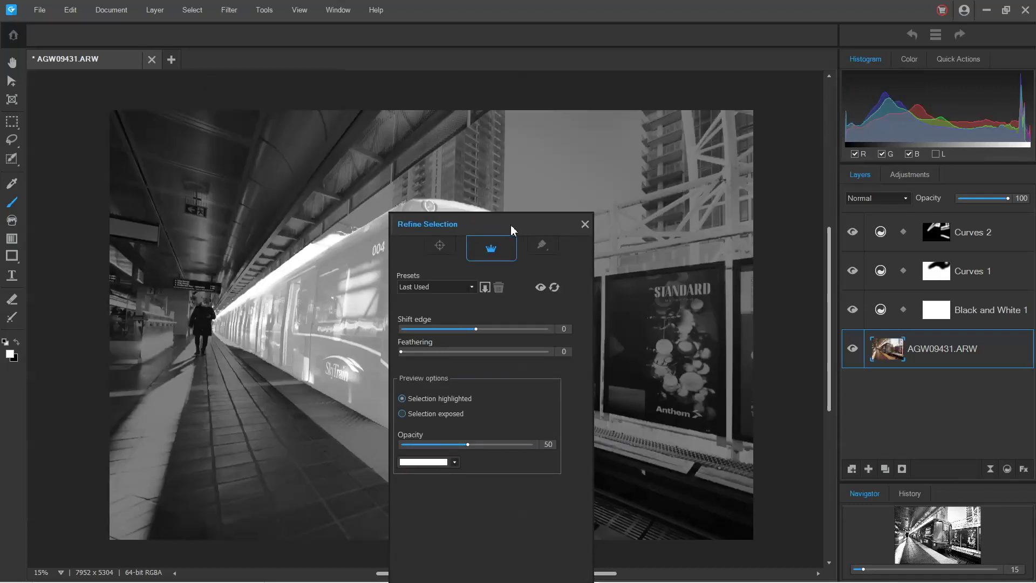
{"action": "left_click_drag", "start_coordinate": [512, 229], "coordinate": [718, 175]}
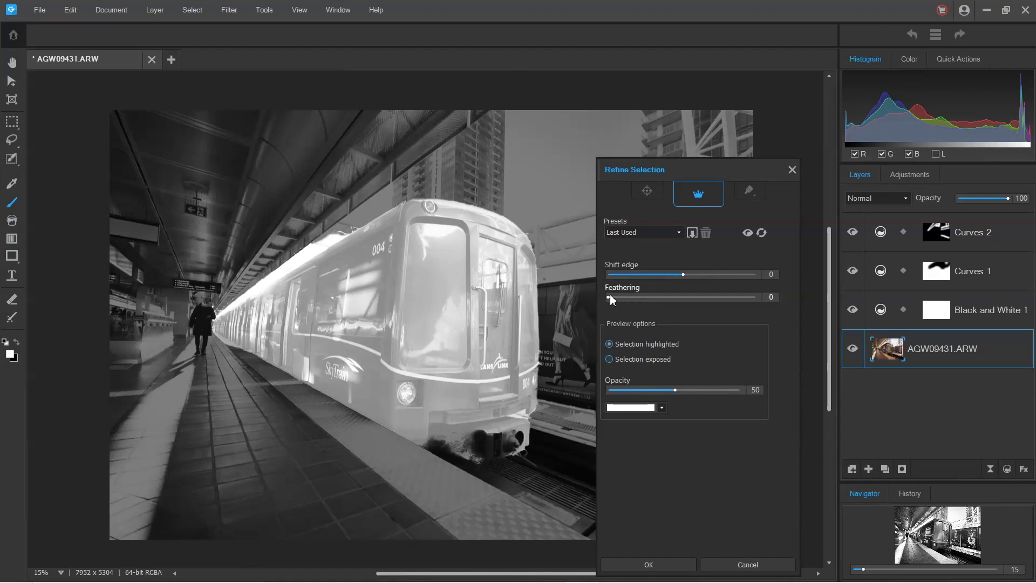
{"action": "left_click_drag", "start_coordinate": [612, 300], "coordinate": [651, 304]}
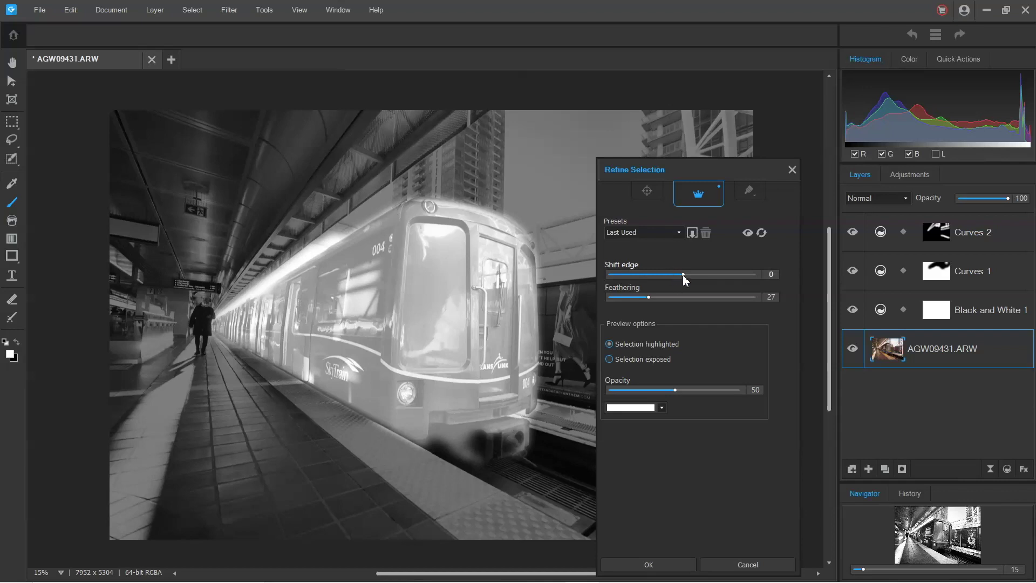
{"action": "left_click_drag", "start_coordinate": [684, 274], "coordinate": [650, 268]}
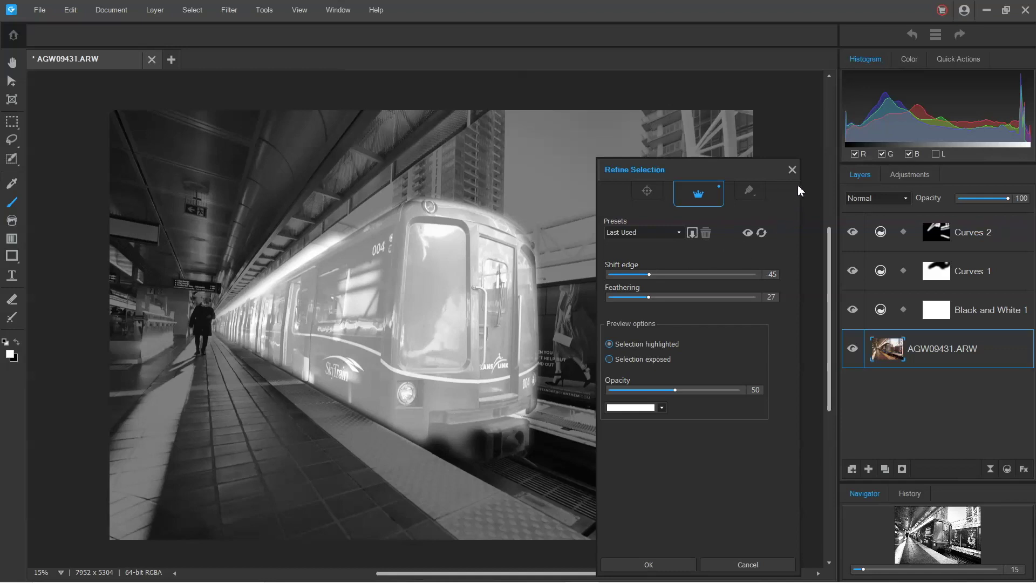
{"action": "left_click", "coordinate": [793, 170]}
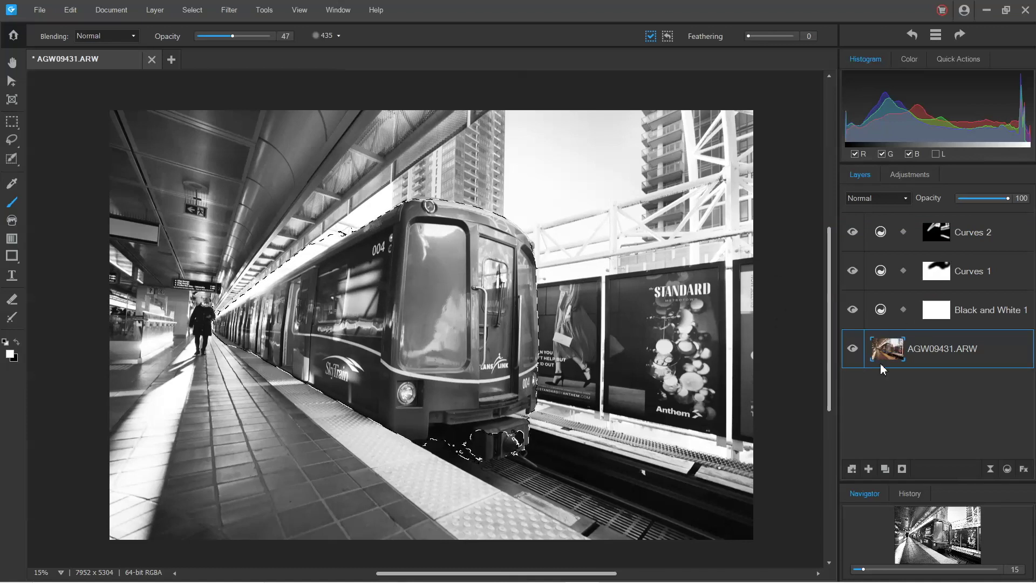
- Add a Curves 3 adjustment masked to the train, shaping its curve with two sampled points
{"action": "left_click", "coordinate": [916, 176]}
{"action": "left_click", "coordinate": [872, 205]}
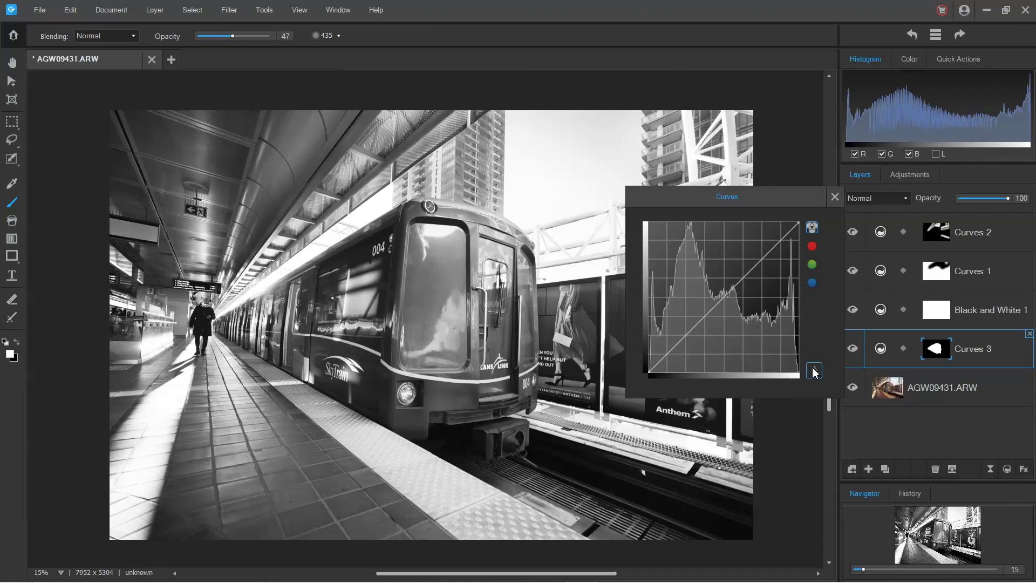
{"action": "left_click", "coordinate": [814, 371]}
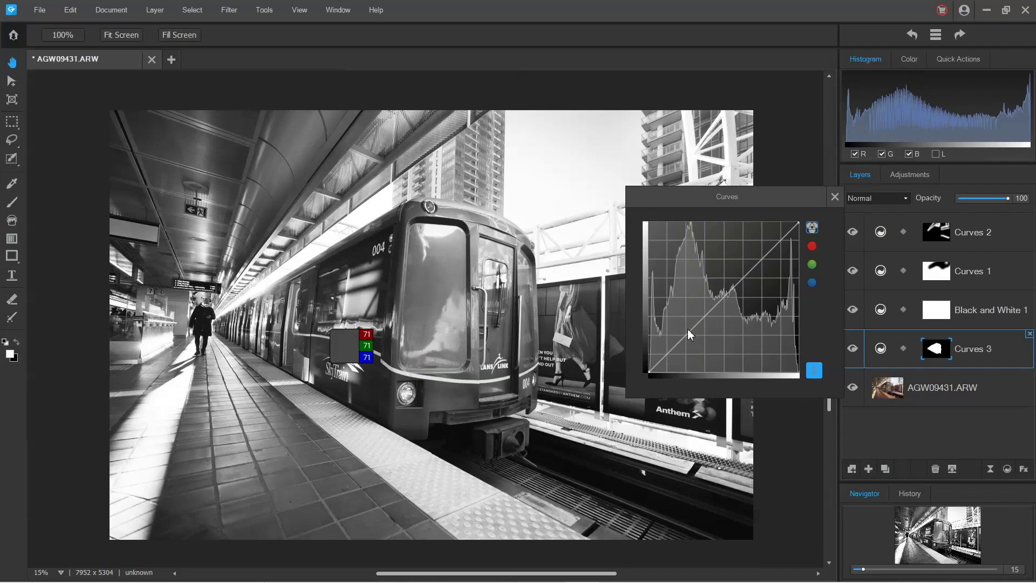
{"action": "left_click_drag", "start_coordinate": [688, 330], "coordinate": [693, 350]}
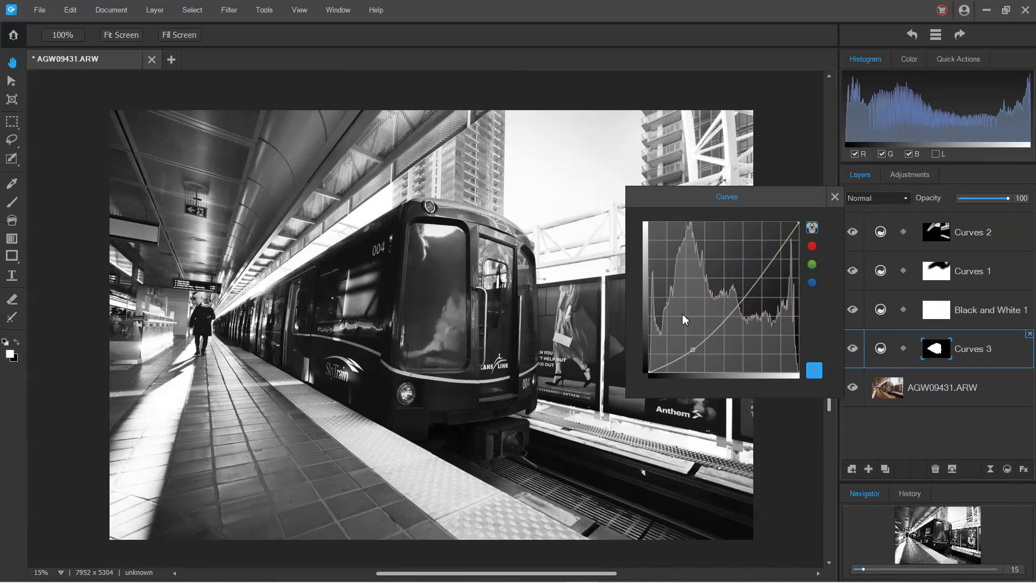
{"action": "left_click_drag", "start_coordinate": [715, 325], "coordinate": [691, 343]}
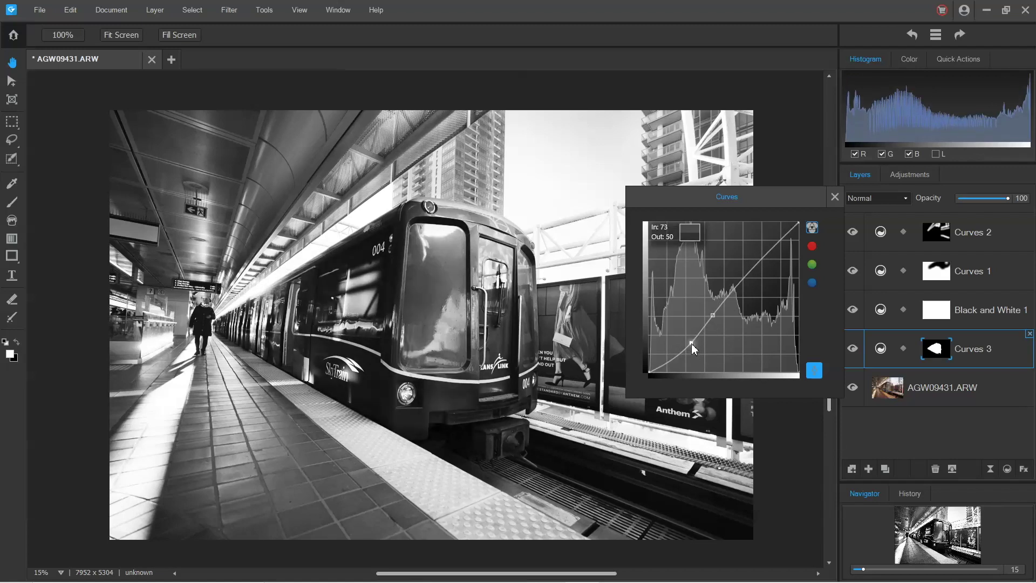
{"action": "left_click", "coordinate": [835, 198]}
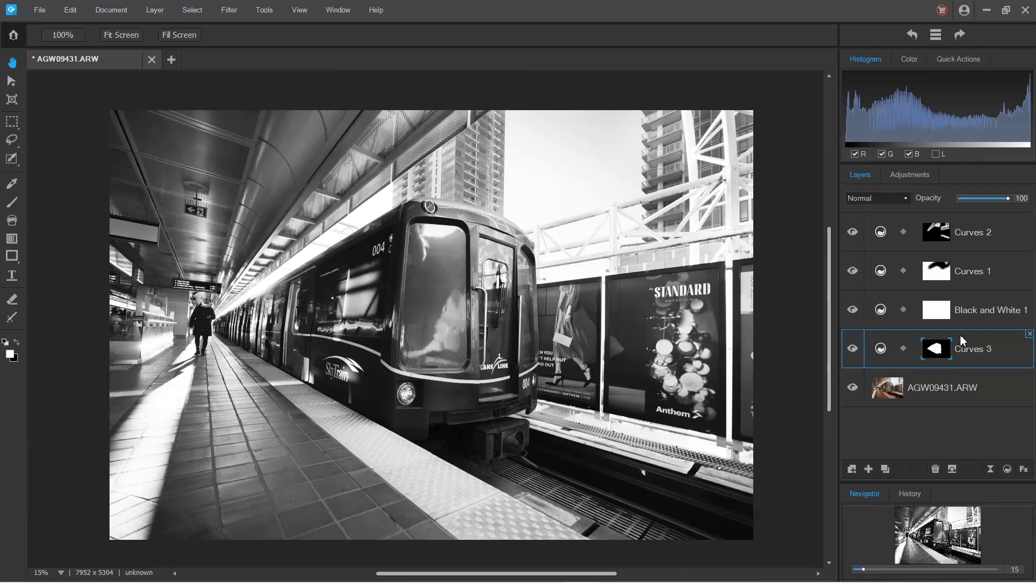
- Toggle Curves 3 on and off to compare before and after
{"action": "left_click", "coordinate": [853, 350]}
{"action": "left_click", "coordinate": [853, 349]}
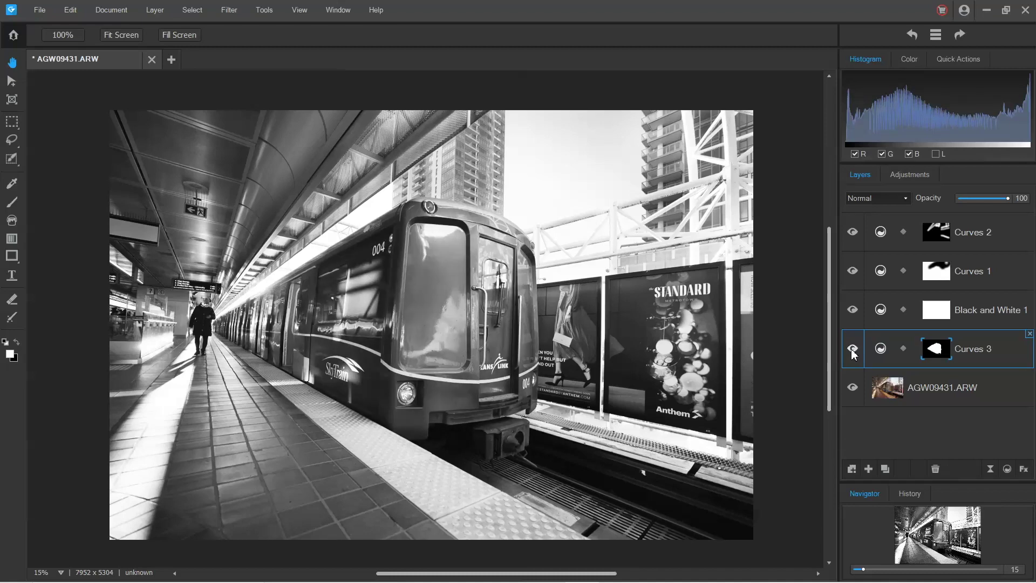
{"action": "left_click", "coordinate": [852, 350]}
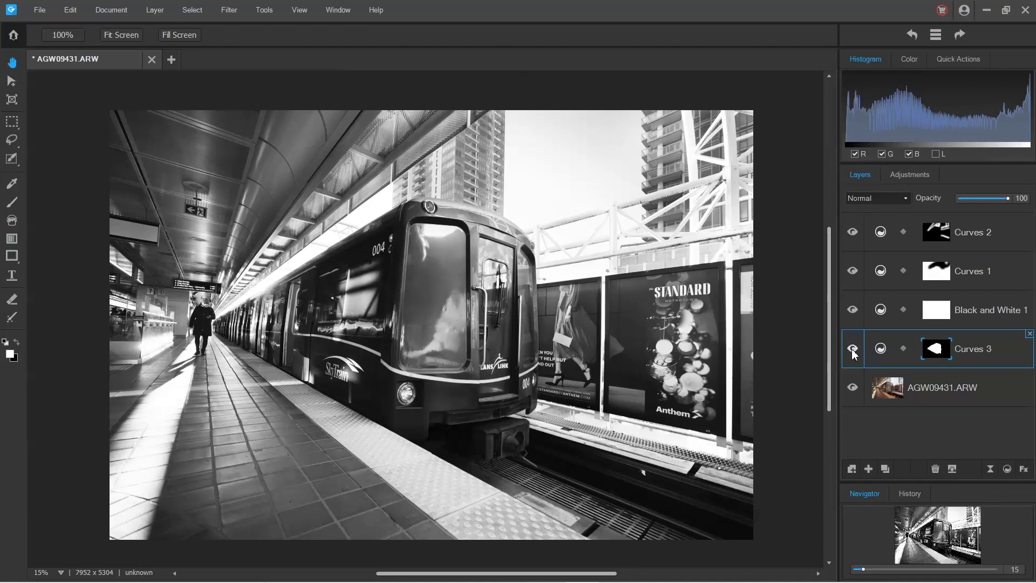
{"action": "left_click", "coordinate": [853, 349]}
{"action": "left_click", "coordinate": [852, 351]}
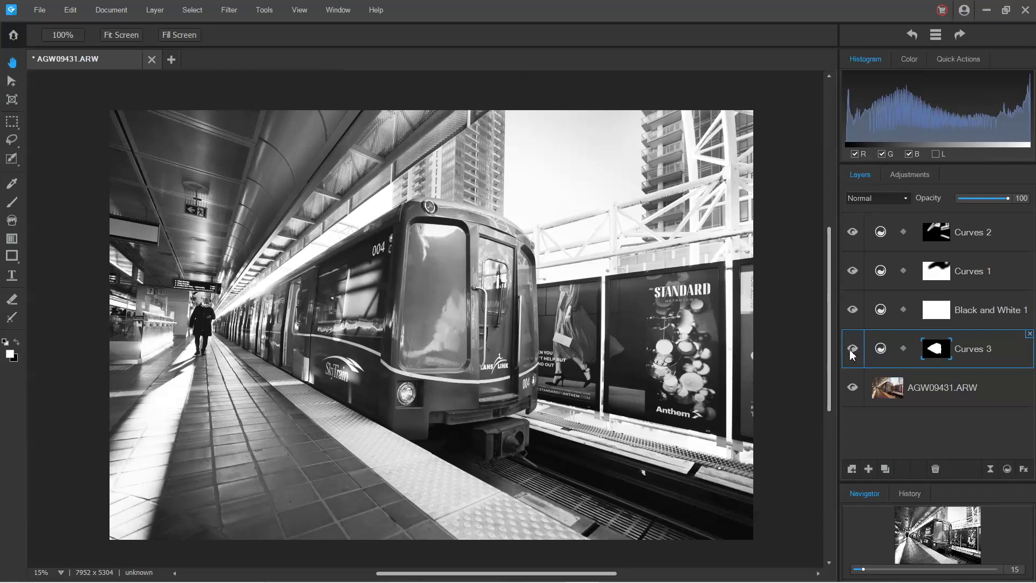
{"action": "left_click", "coordinate": [851, 350]}
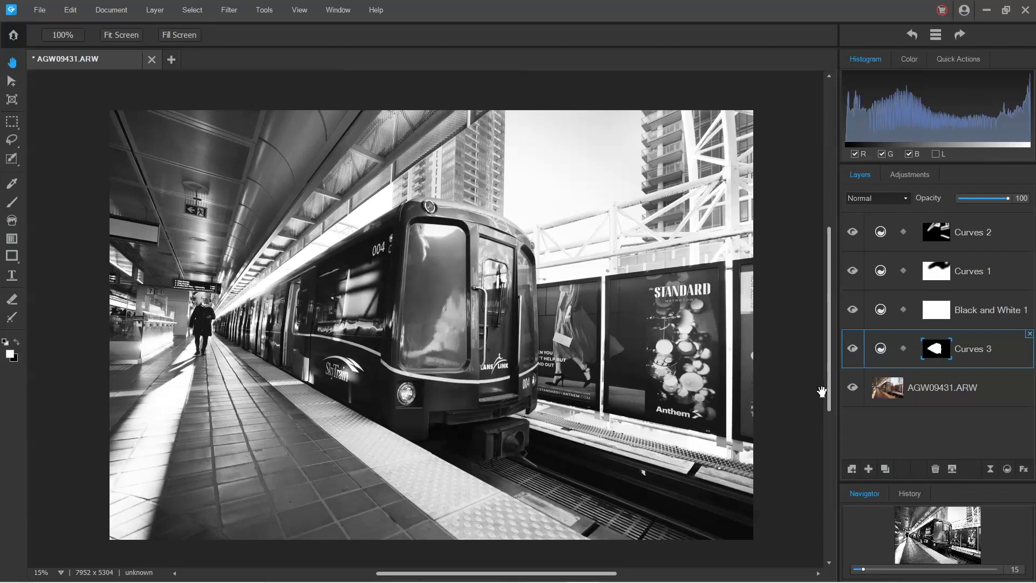
- Inspect the Curves 2 settings, then add a new Curves 4 adjustment layer
{"action": "double_click", "coordinate": [973, 221]}
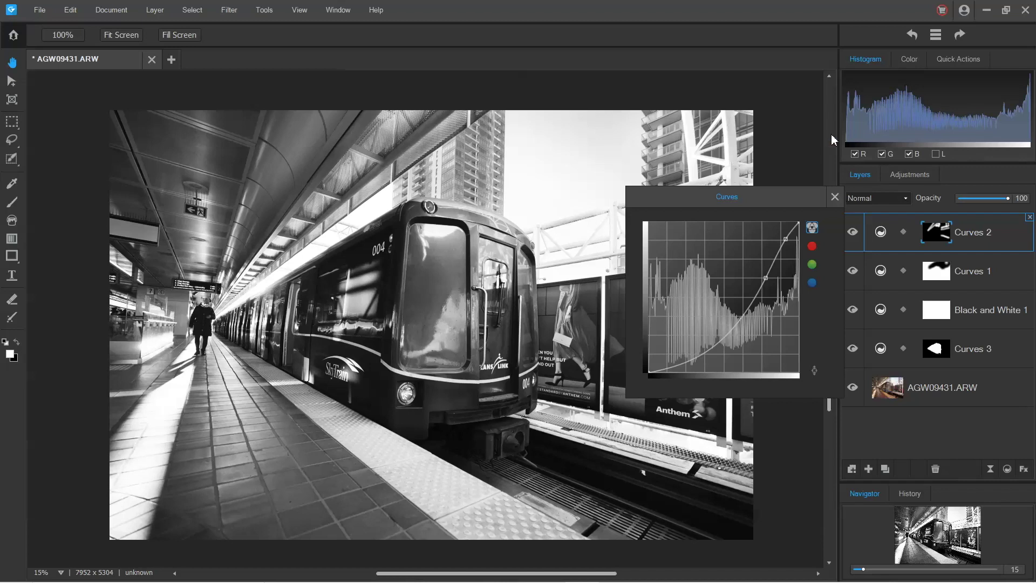
{"action": "left_click", "coordinate": [835, 198]}
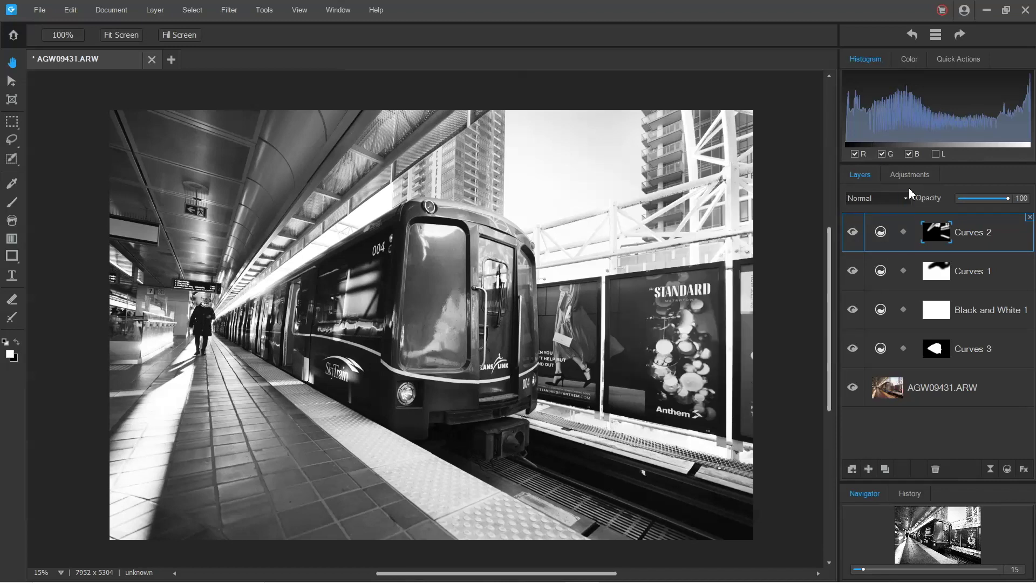
{"action": "left_click", "coordinate": [910, 172]}
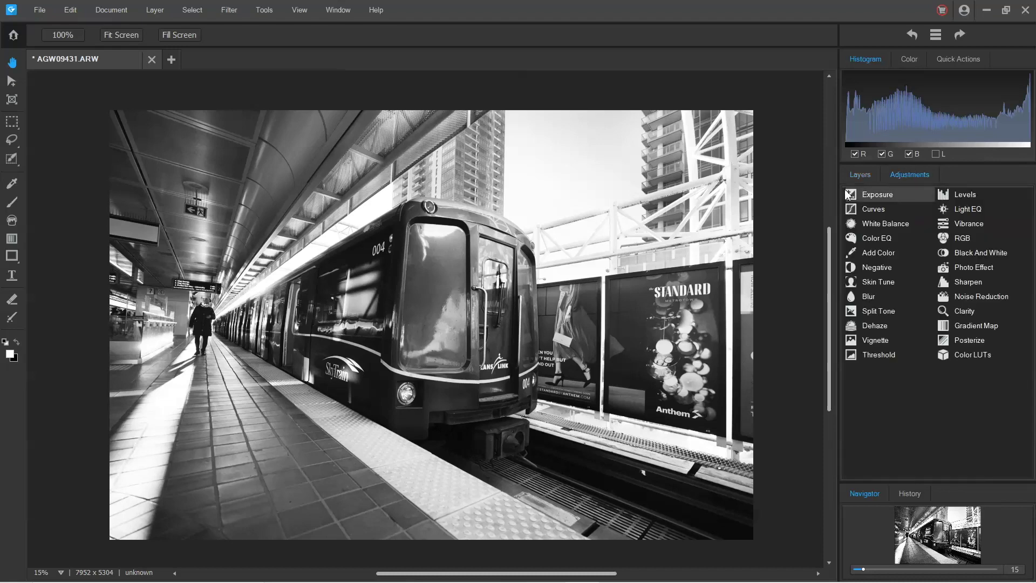
{"action": "left_click", "coordinate": [870, 208]}
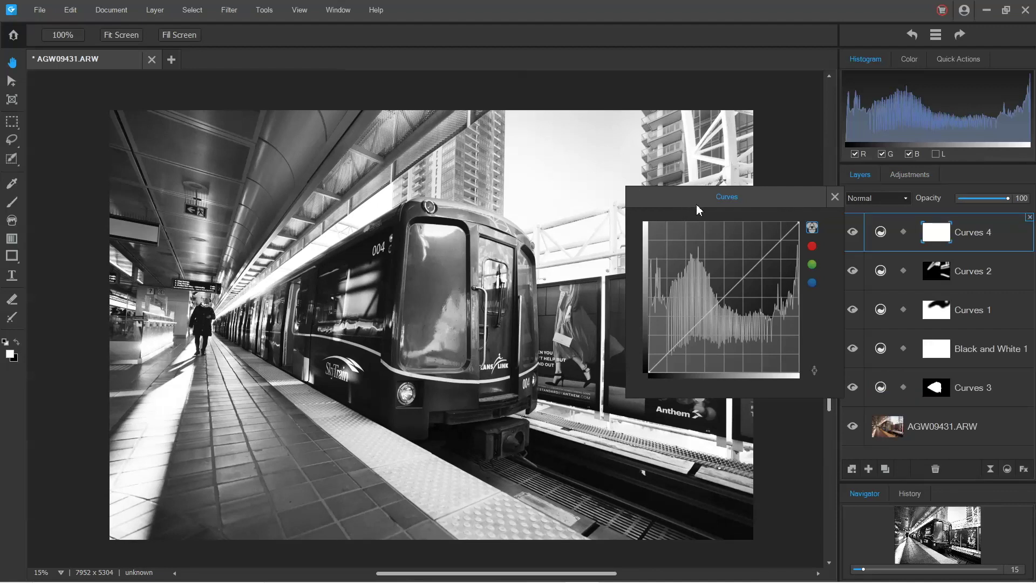
- Lift Curves 4 midtones from 145 to 186 and anchor the shadows near 22
{"action": "left_click", "coordinate": [815, 371]}
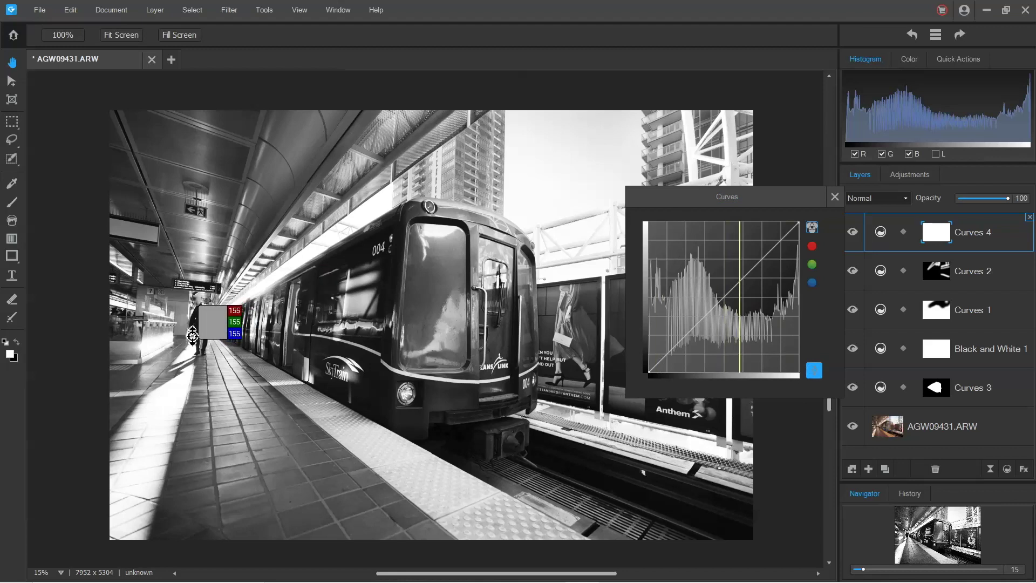
{"action": "left_click_drag", "start_coordinate": [733, 286], "coordinate": [730, 251]}
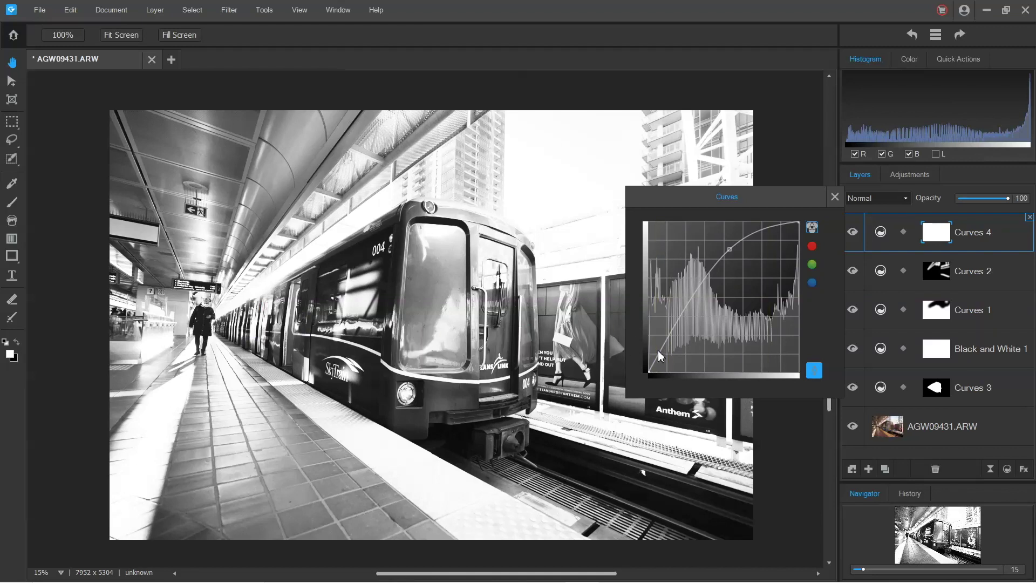
{"action": "left_click_drag", "start_coordinate": [659, 350], "coordinate": [659, 365]}
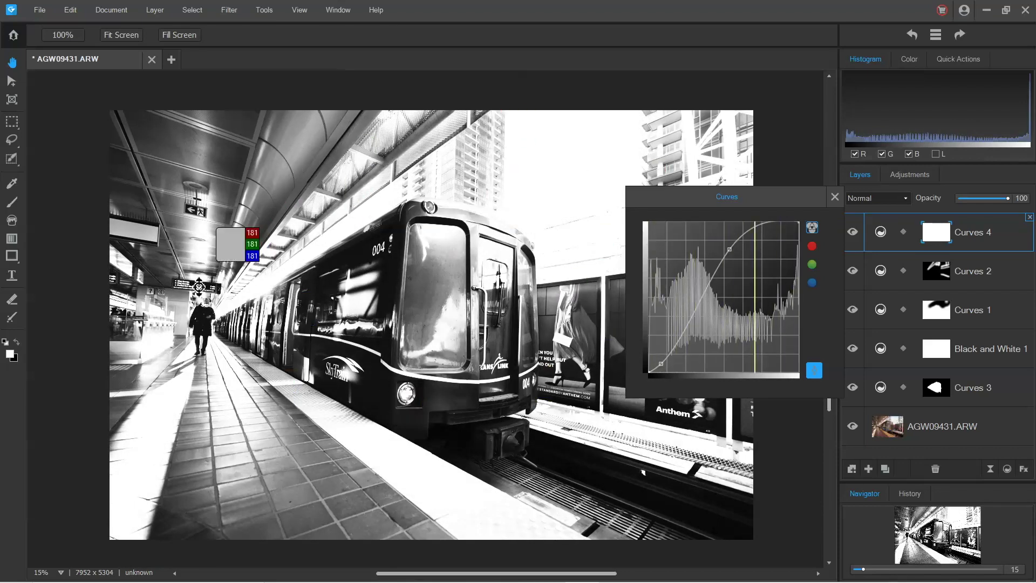
- Invert the Curves 4 mask and paint over the walking person at opacity 20, size 570
{"action": "right_click", "coordinate": [936, 239]}
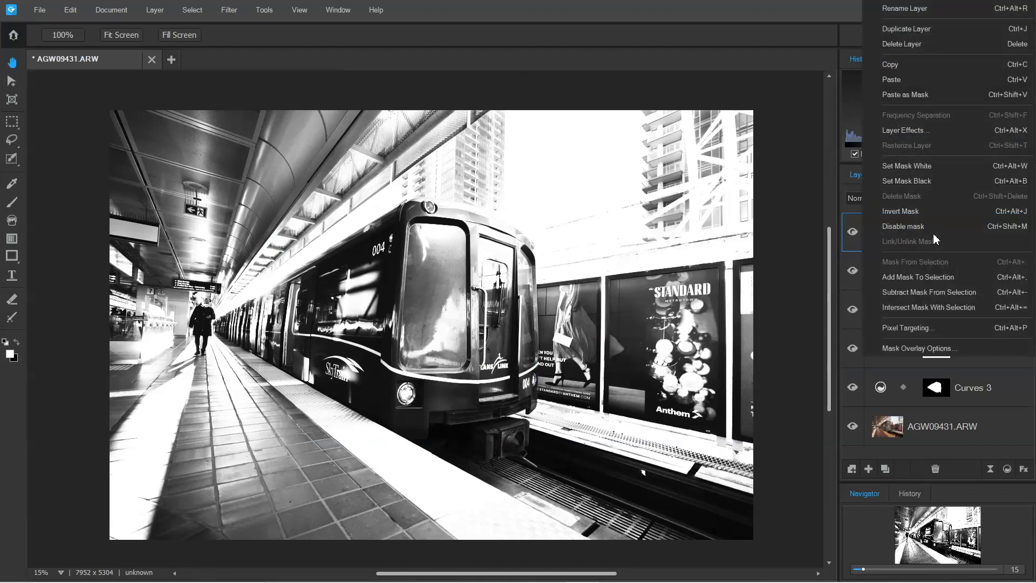
{"action": "left_click", "coordinate": [914, 213]}
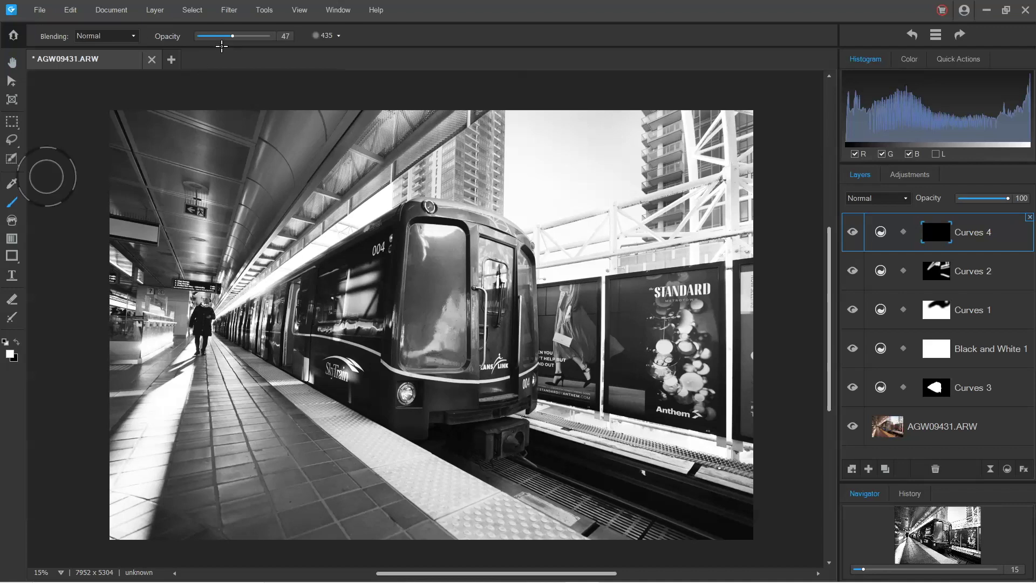
{"action": "left_click_drag", "start_coordinate": [232, 36], "coordinate": [213, 37]}
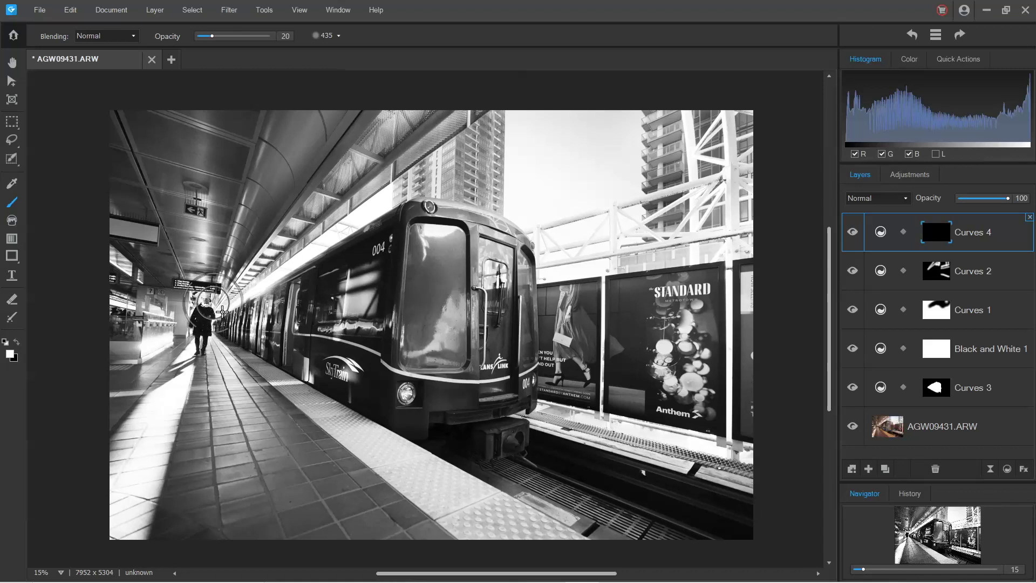
{"action": "left_click", "coordinate": [196, 354]}
{"action": "key", "text": "bracketright"}
{"action": "key", "text": "bracketright"}
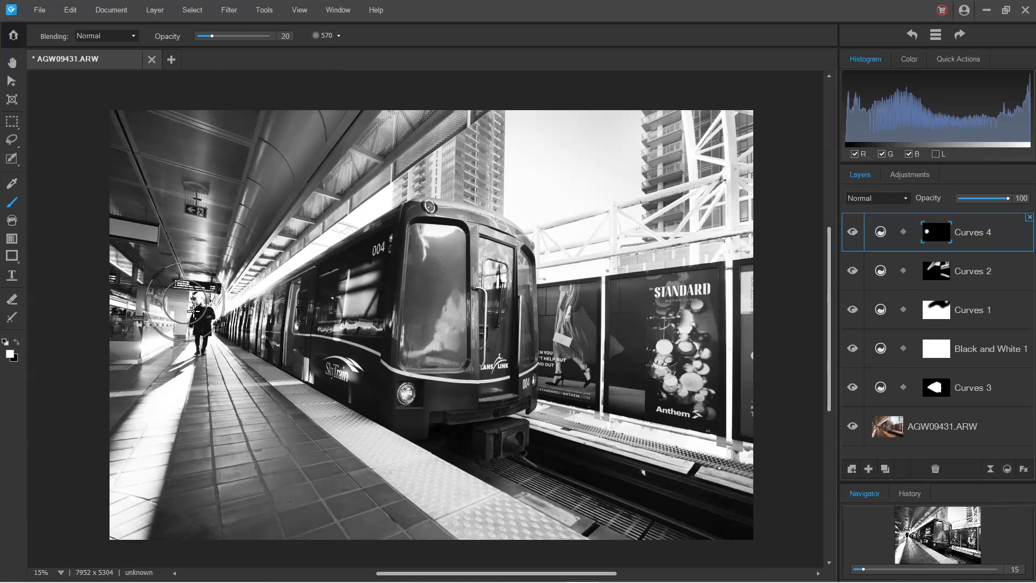
{"action": "left_click_drag", "start_coordinate": [162, 347], "coordinate": [238, 342]}
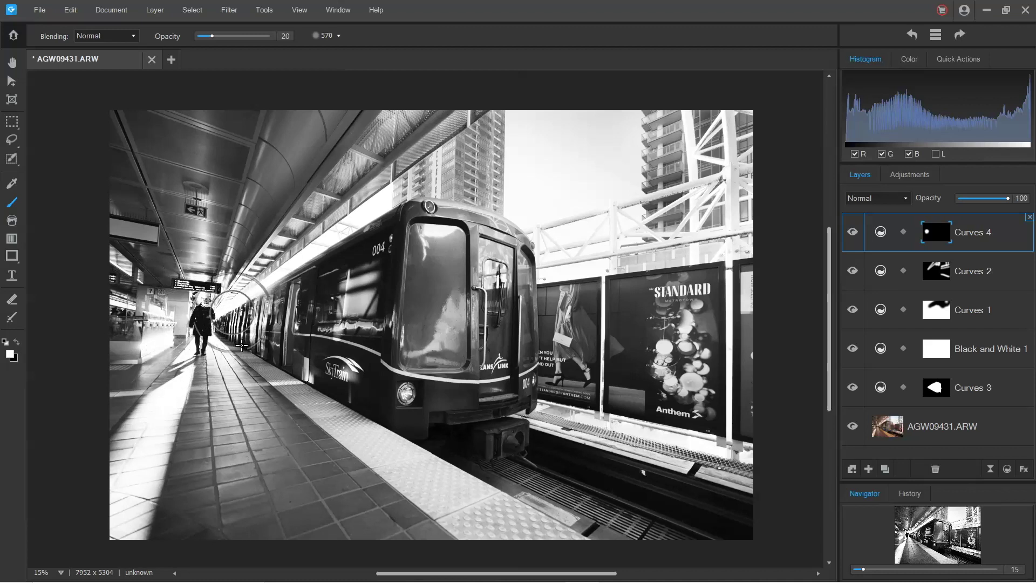
- Compare Curves 4 on and off, then paint its mask white along the platform edge
{"action": "left_click", "coordinate": [853, 233]}
{"action": "left_click", "coordinate": [853, 233]}
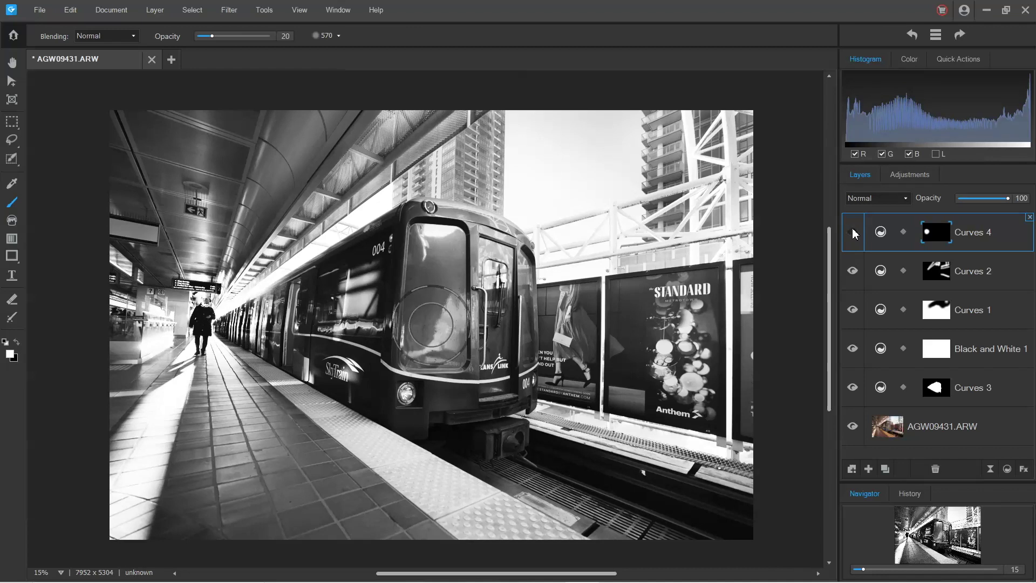
{"action": "left_click", "coordinate": [853, 233]}
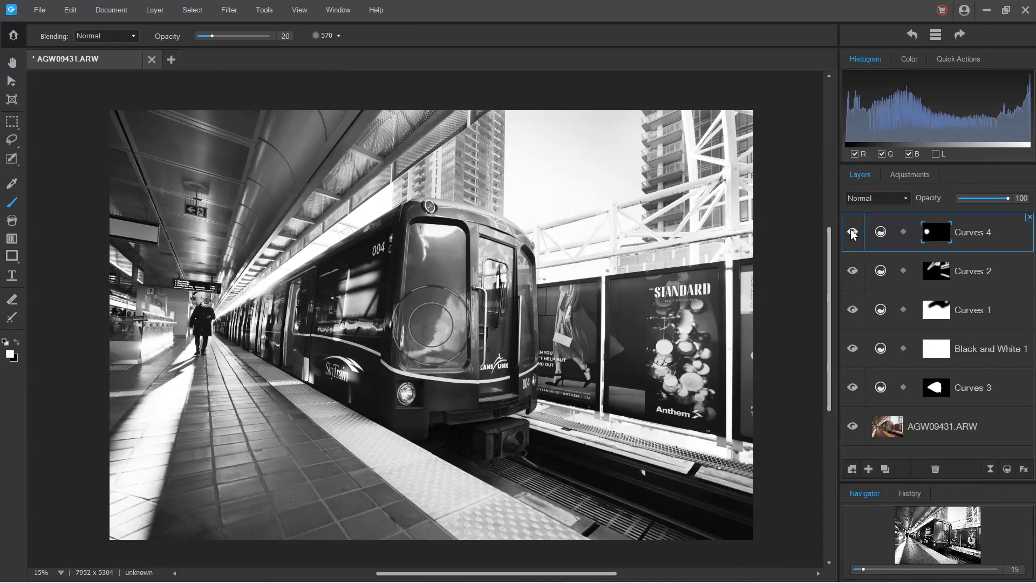
{"action": "left_click", "coordinate": [853, 233]}
{"action": "left_click", "coordinate": [854, 233]}
{"action": "left_click", "coordinate": [853, 233]}
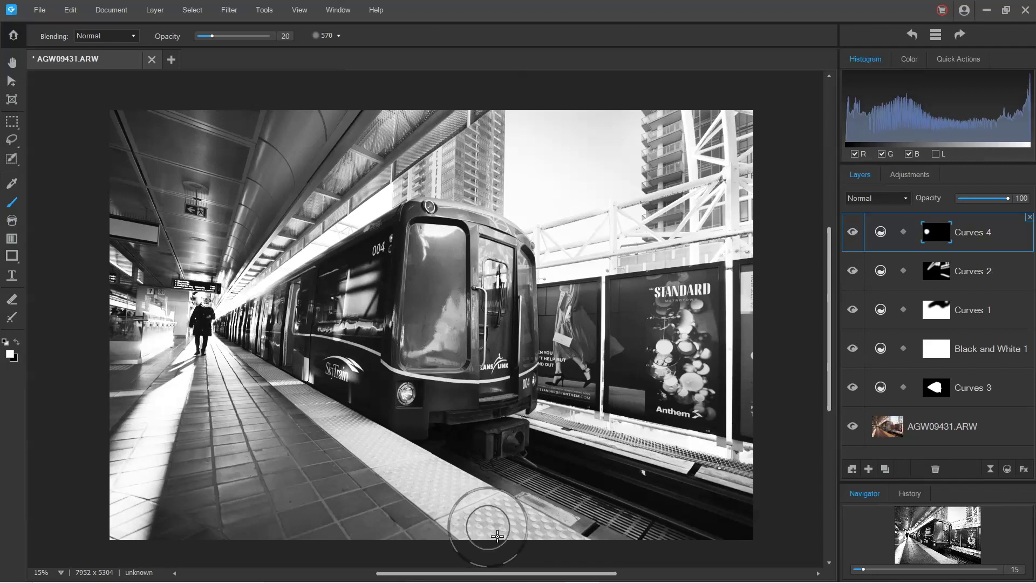
{"action": "left_click_drag", "start_coordinate": [497, 536], "coordinate": [330, 410]}
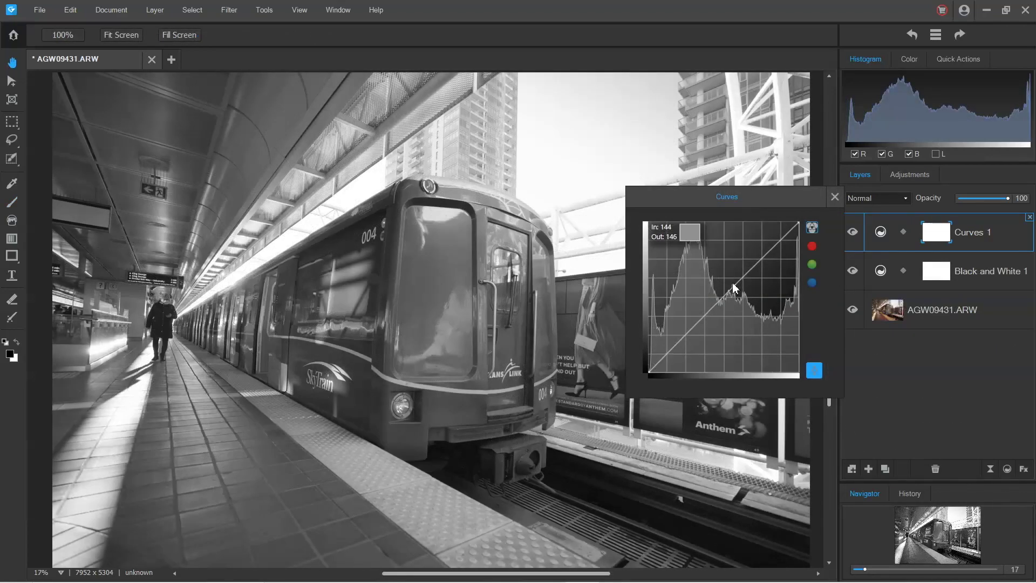
{"action": "left_click_drag", "start_coordinate": [733, 285], "coordinate": [723, 264]}
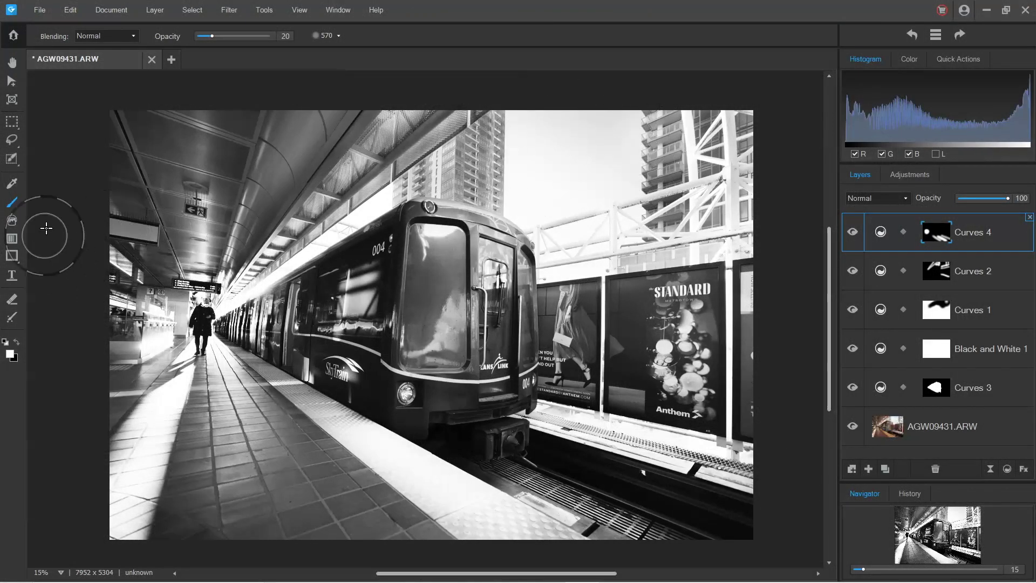
- Crop the photo to 6011 x 4077, framing the train and walking person
{"action": "left_click", "coordinate": [12, 101]}
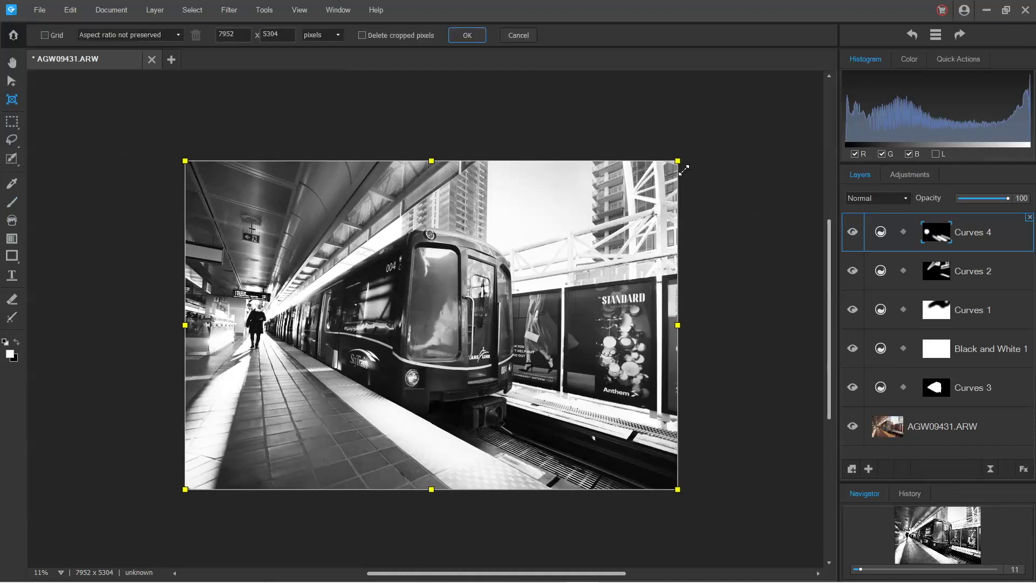
{"action": "left_click_drag", "start_coordinate": [678, 161], "coordinate": [643, 173]}
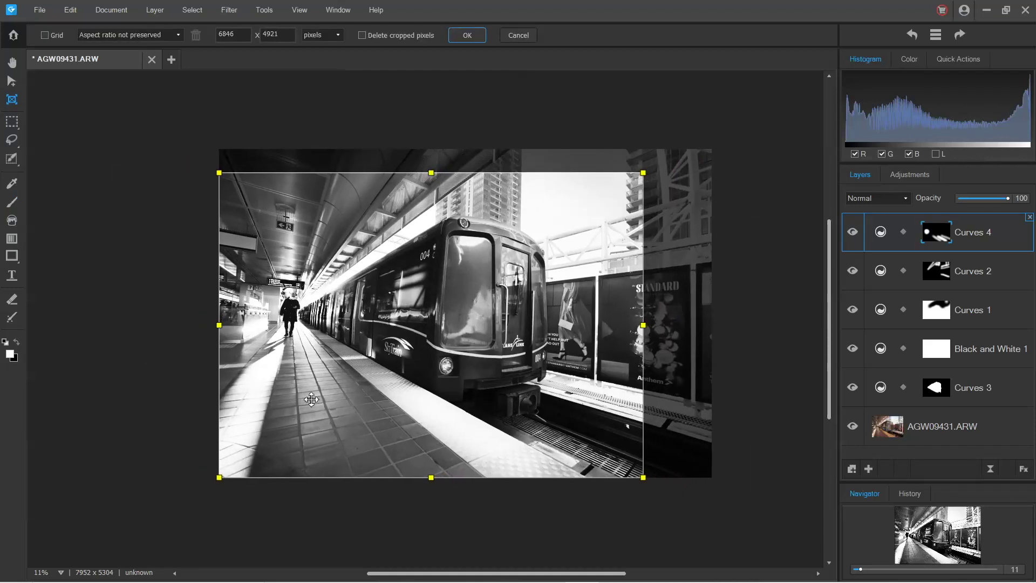
{"action": "left_click_drag", "start_coordinate": [220, 477], "coordinate": [240, 458]}
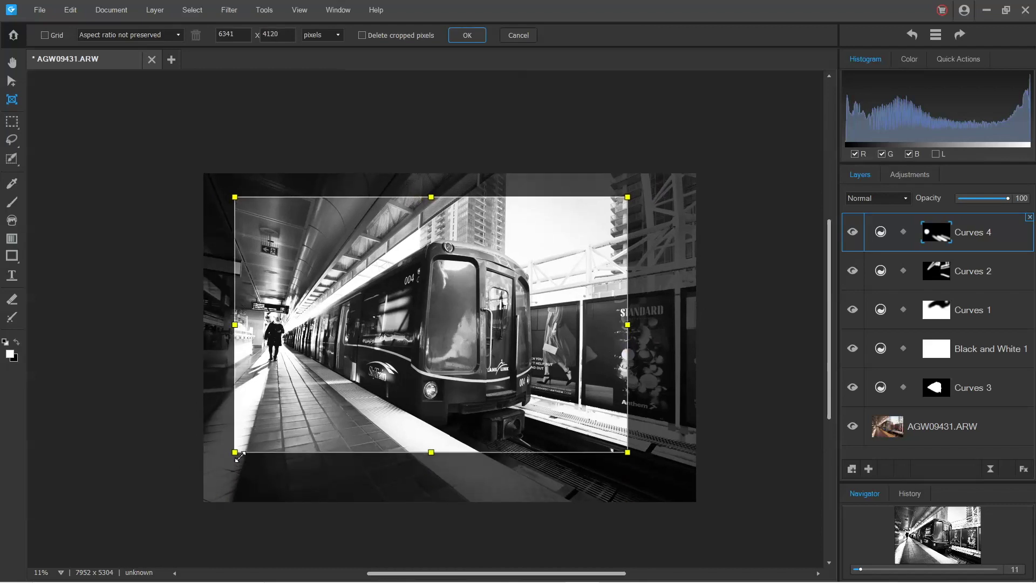
{"action": "left_click_drag", "start_coordinate": [432, 411], "coordinate": [448, 400]}
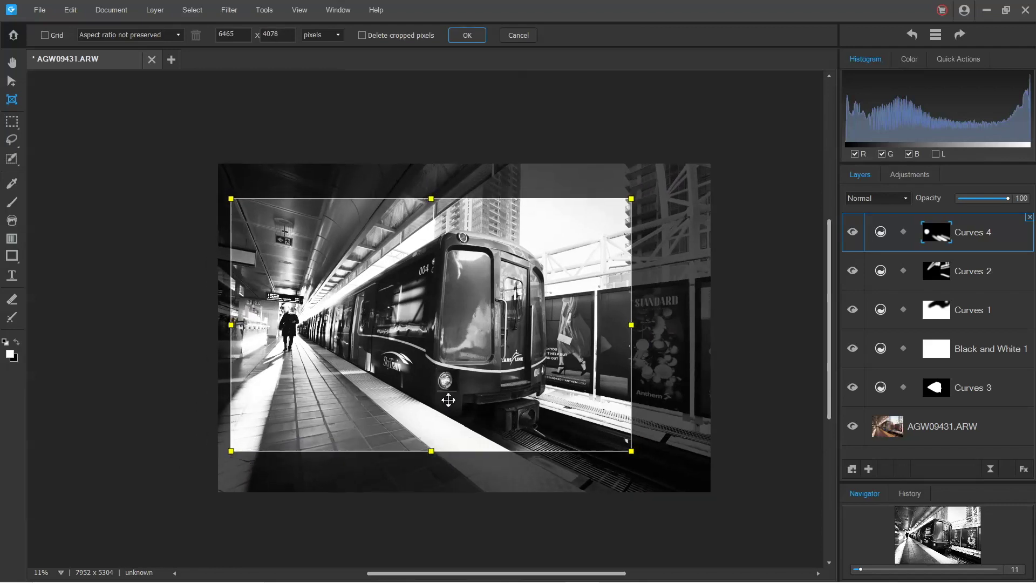
{"action": "left_click_drag", "start_coordinate": [630, 328], "coordinate": [605, 328]}
{"action": "left_click", "coordinate": [457, 37]}
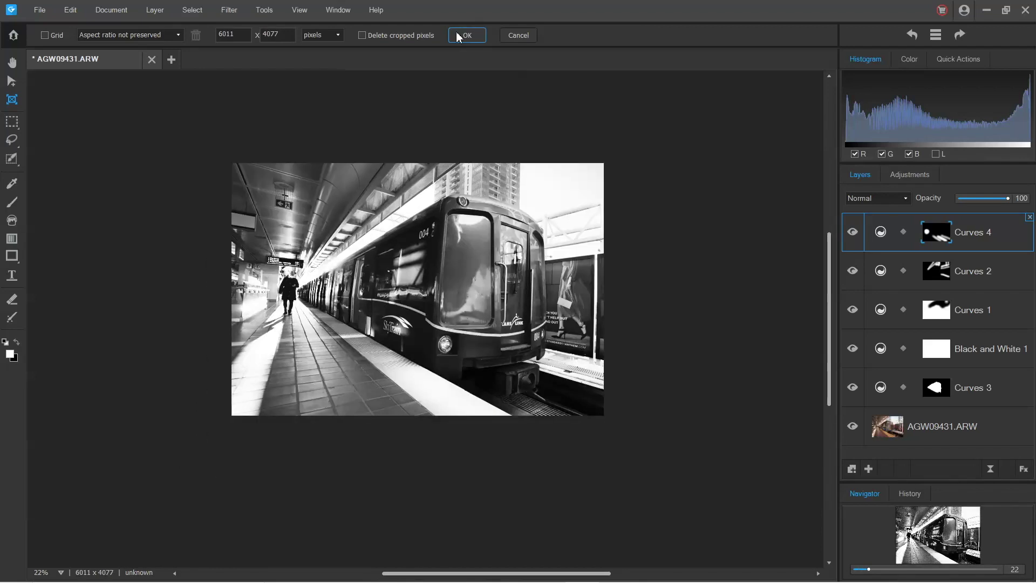